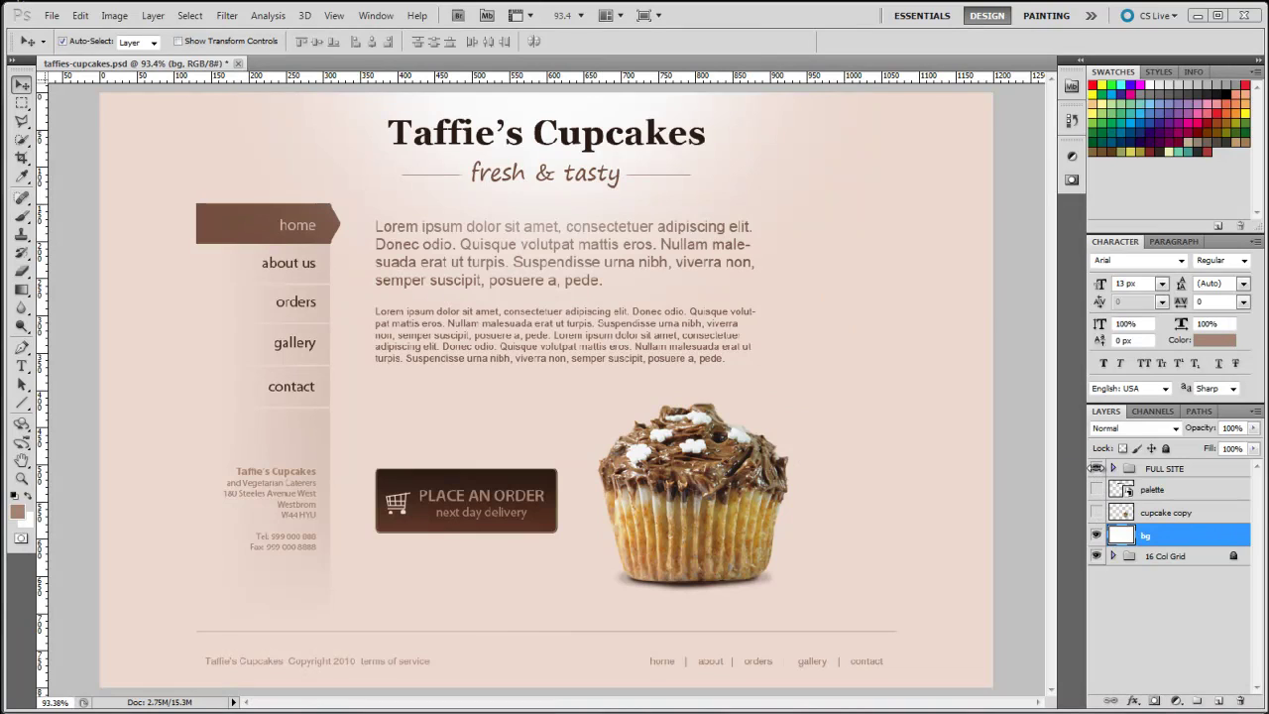
Hide the FULL SITE group so only the white background shows
click(1096, 468)
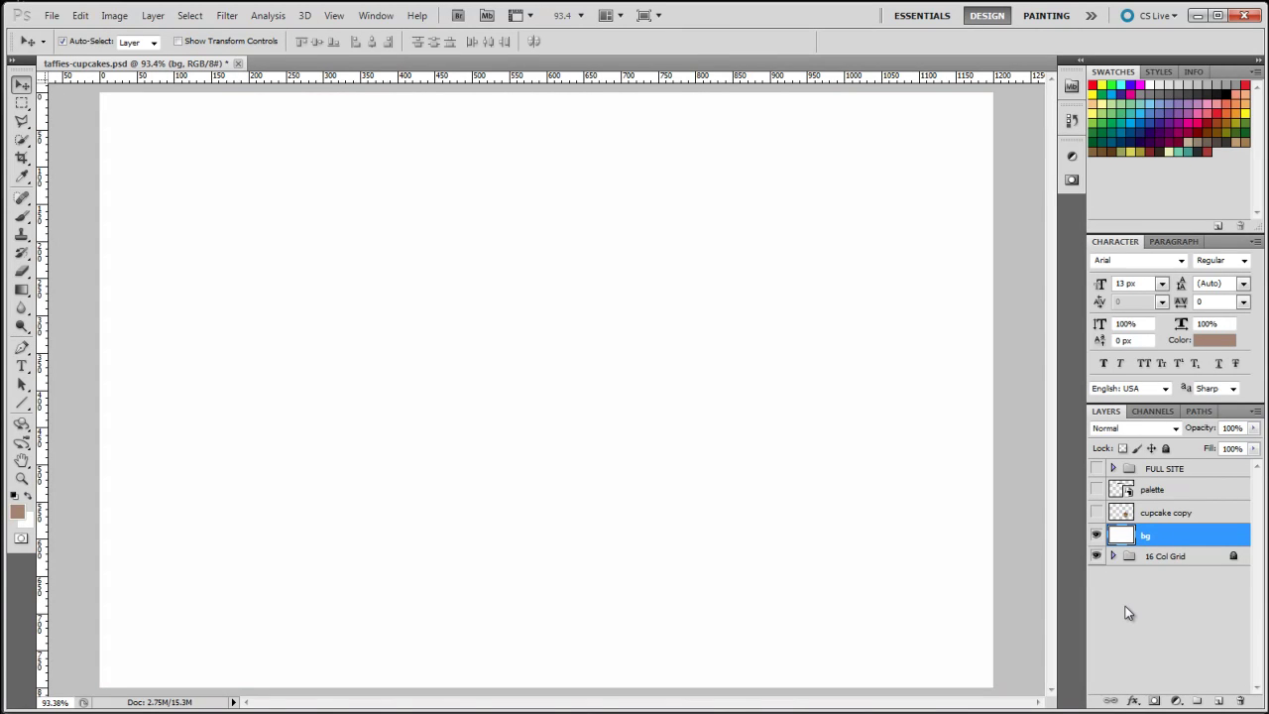
Keep the cupcake copy layer hidden and make the brown palette strip layer visible
click(1097, 513)
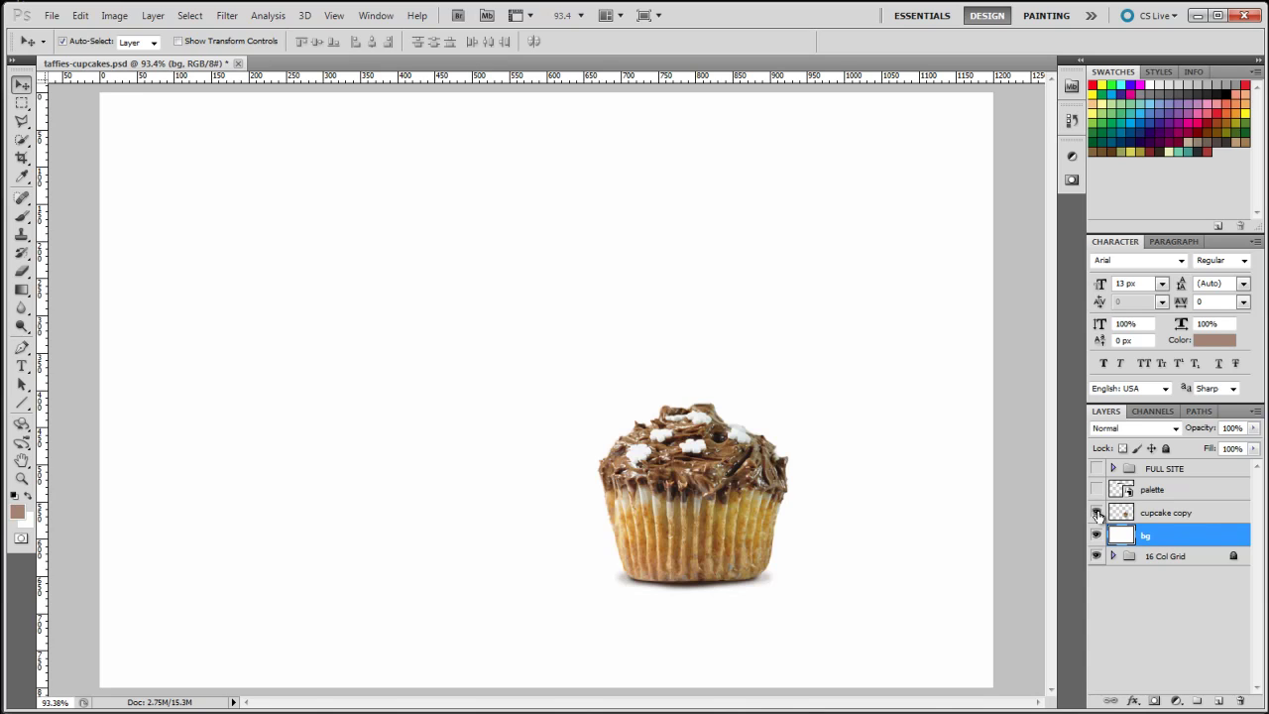
click(1097, 512)
click(1097, 490)
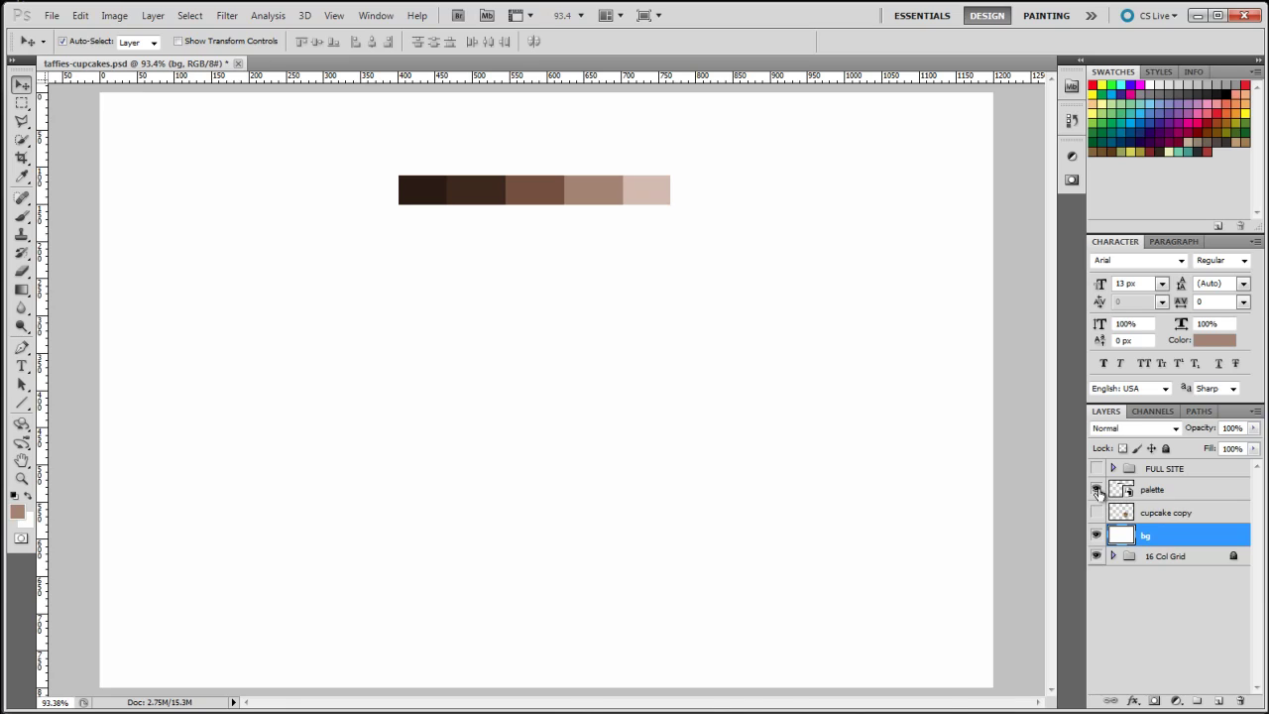
Fill the bg layer with pale pink e7d2c9, a lightened version of the palette's lightest swatch
click(19, 516)
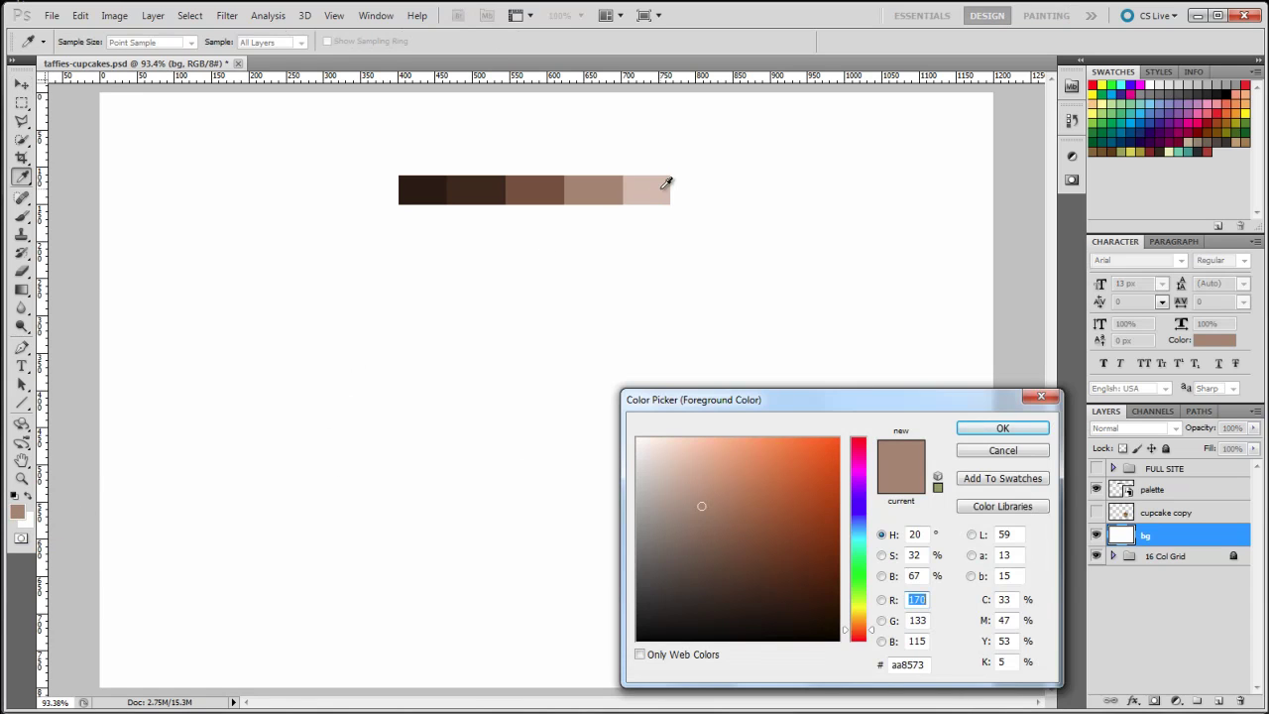
click(665, 187)
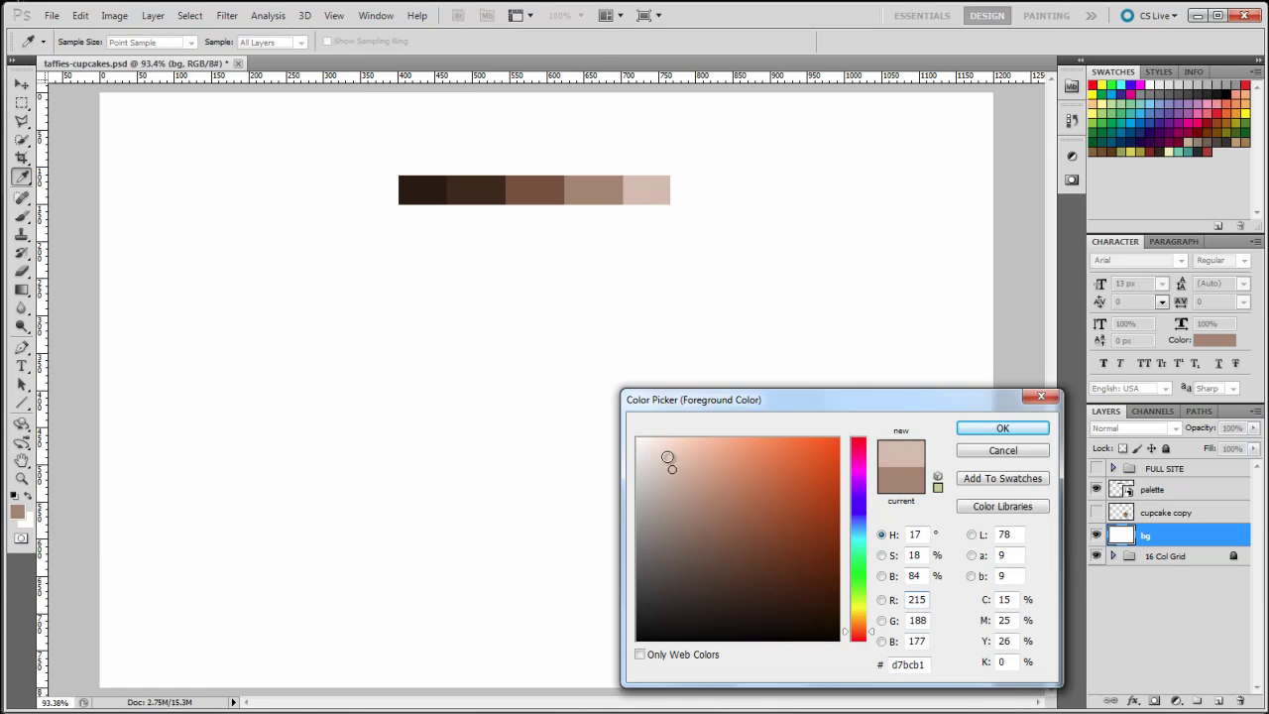
click(663, 457)
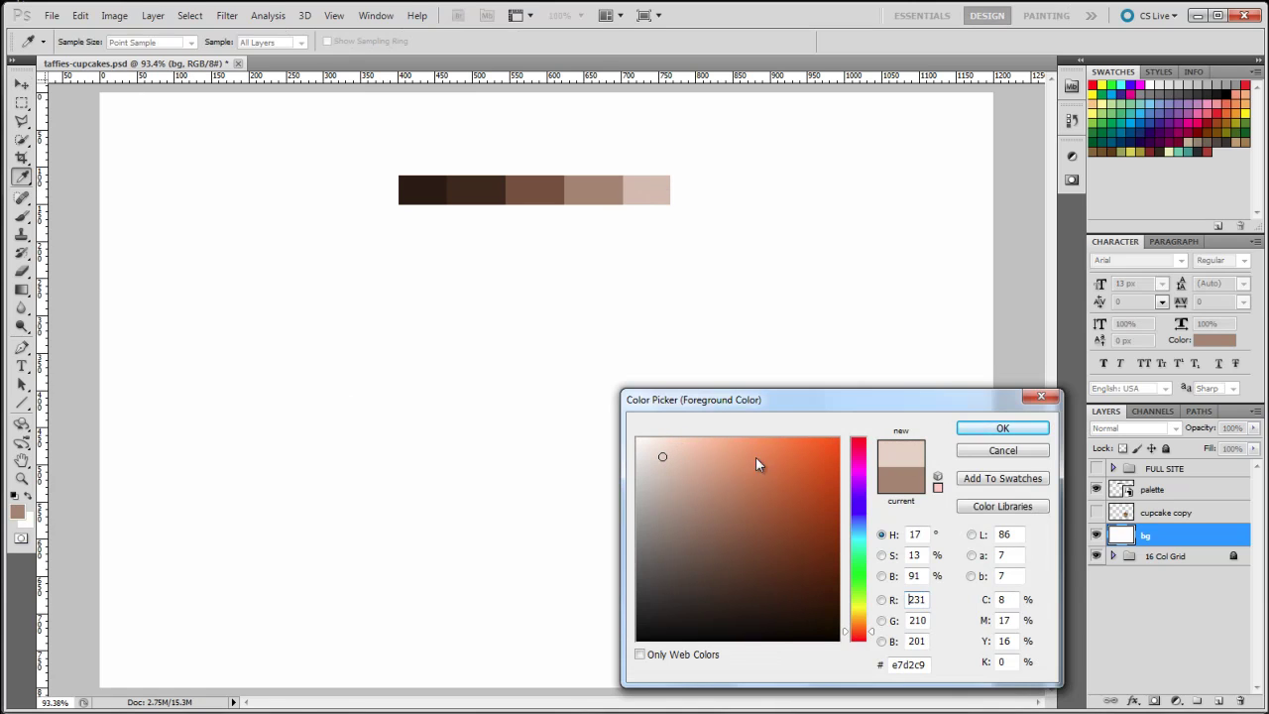
click(1003, 428)
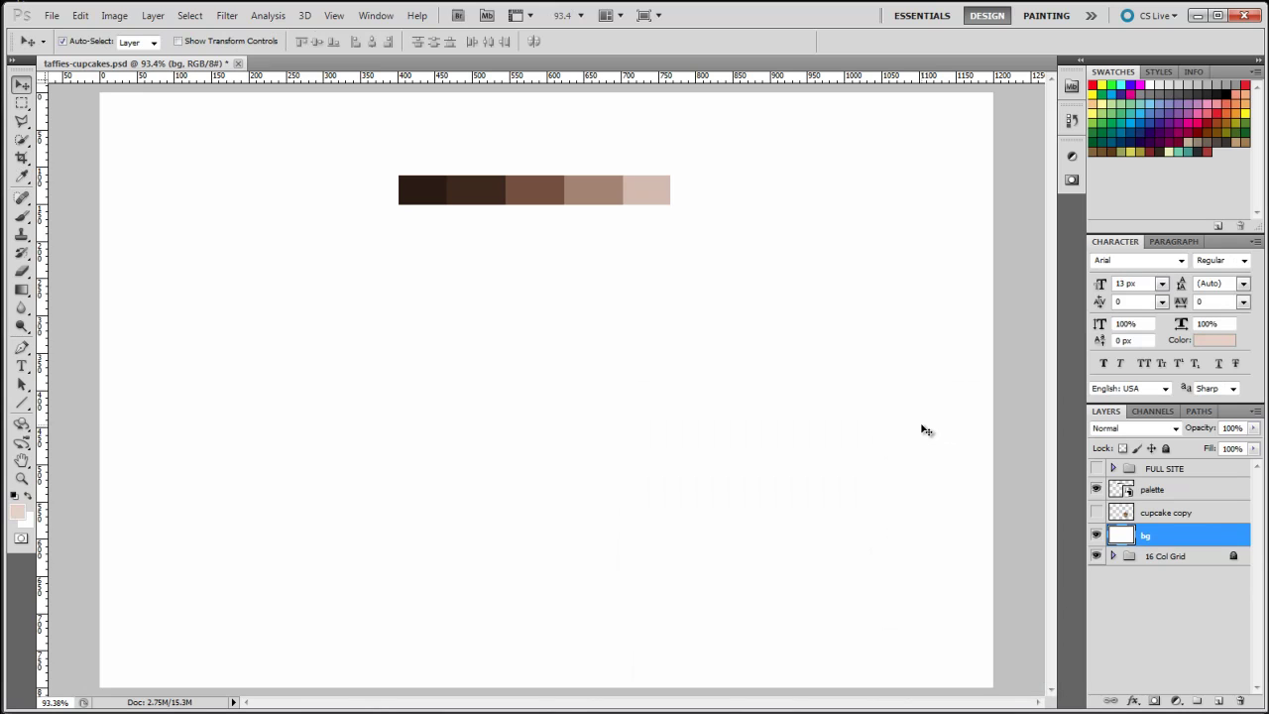
key(alt+BackSpace)
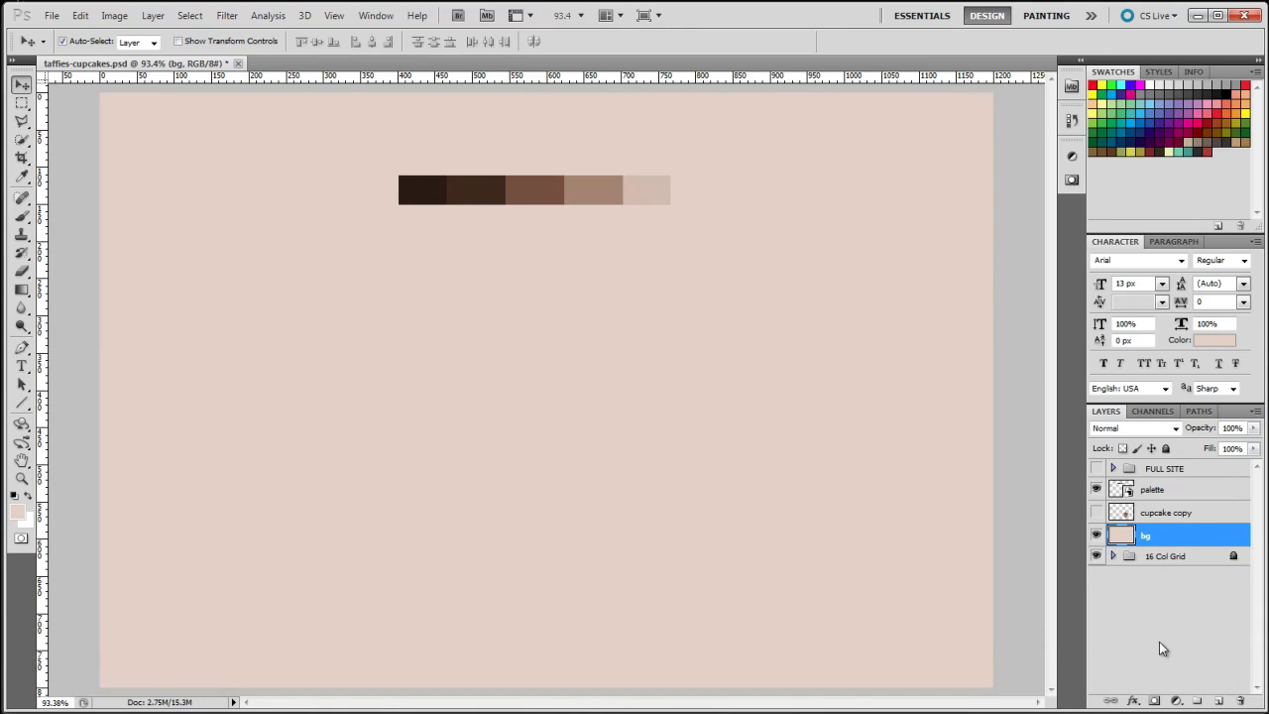
With guides shown, draw a 1 px horizontal line (Shape 7) across the lower page and open its colour
click(22, 403)
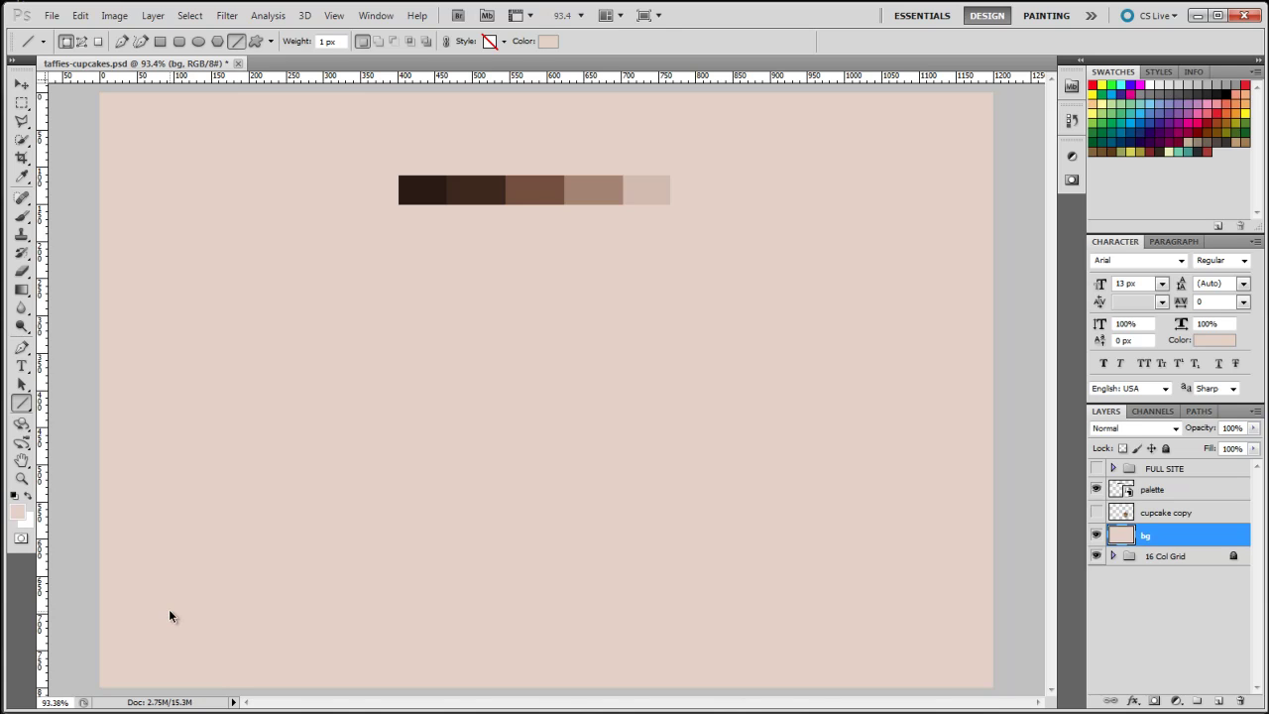
key(ctrl+semicolon)
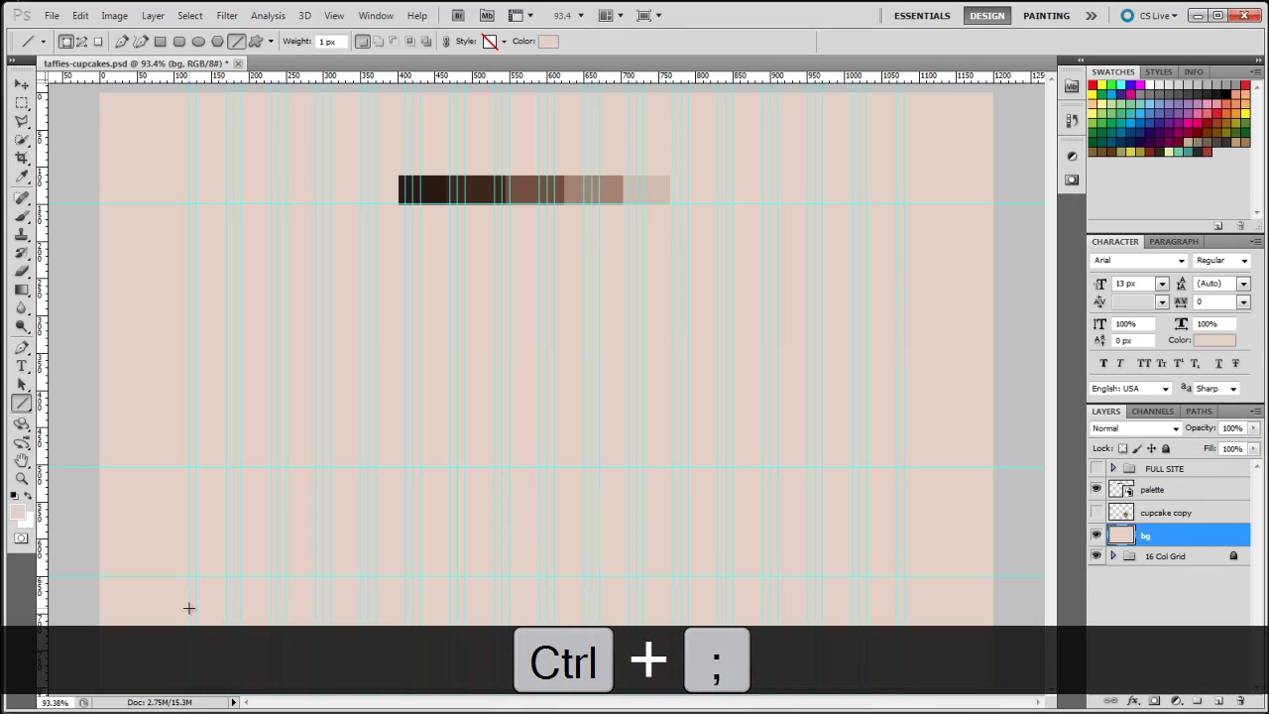
drag(188, 609, 905, 610)
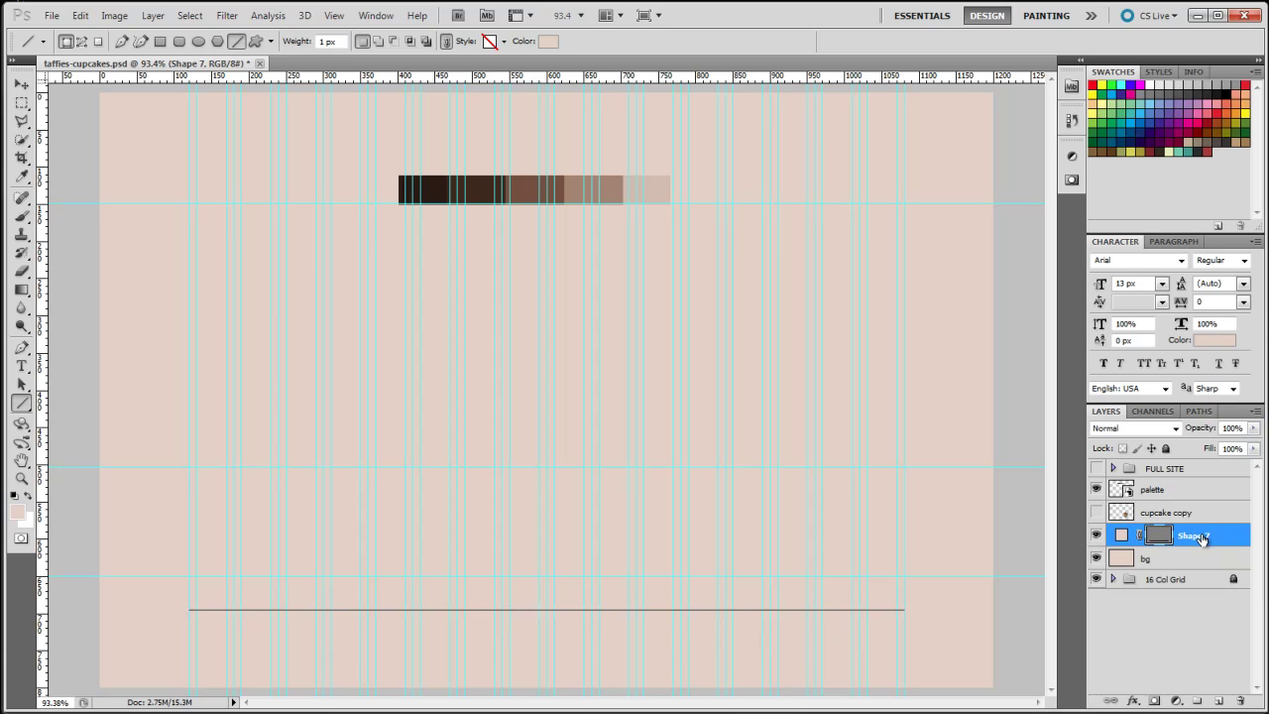
double_click(1122, 536)
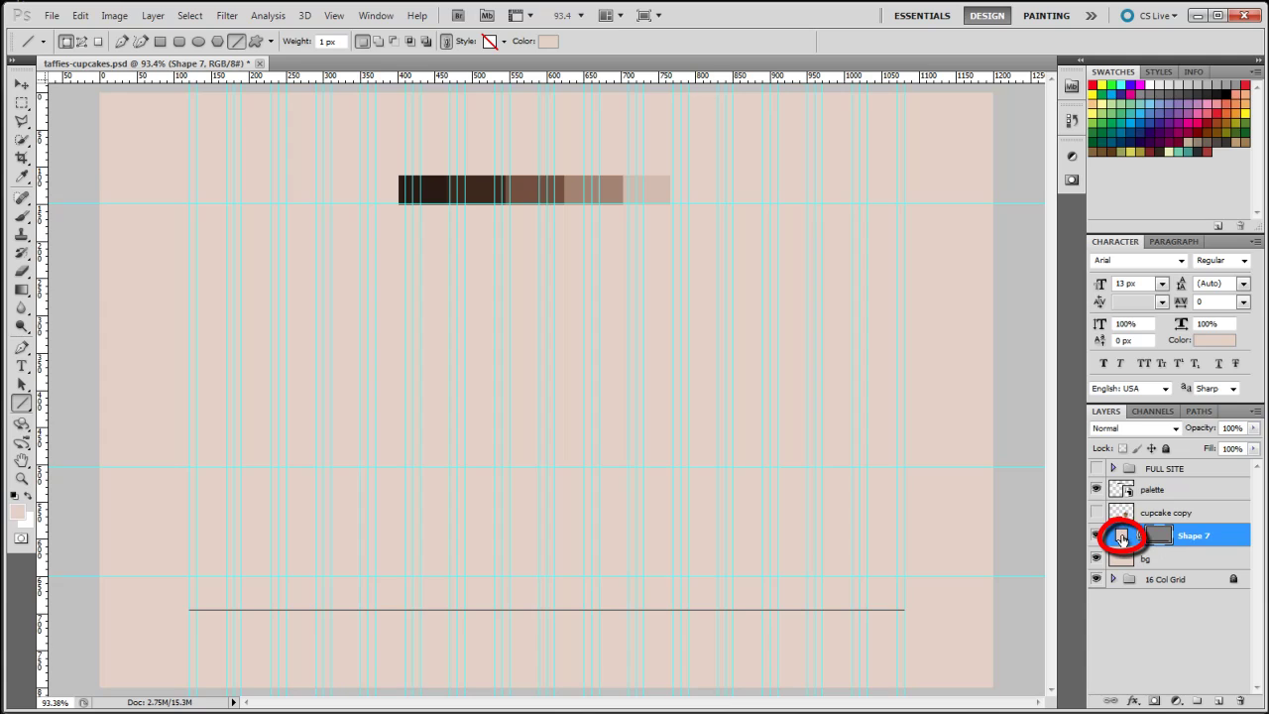
Recolour the Shape 7 rule medium brown sampled from the palette strip
click(582, 176)
click(975, 428)
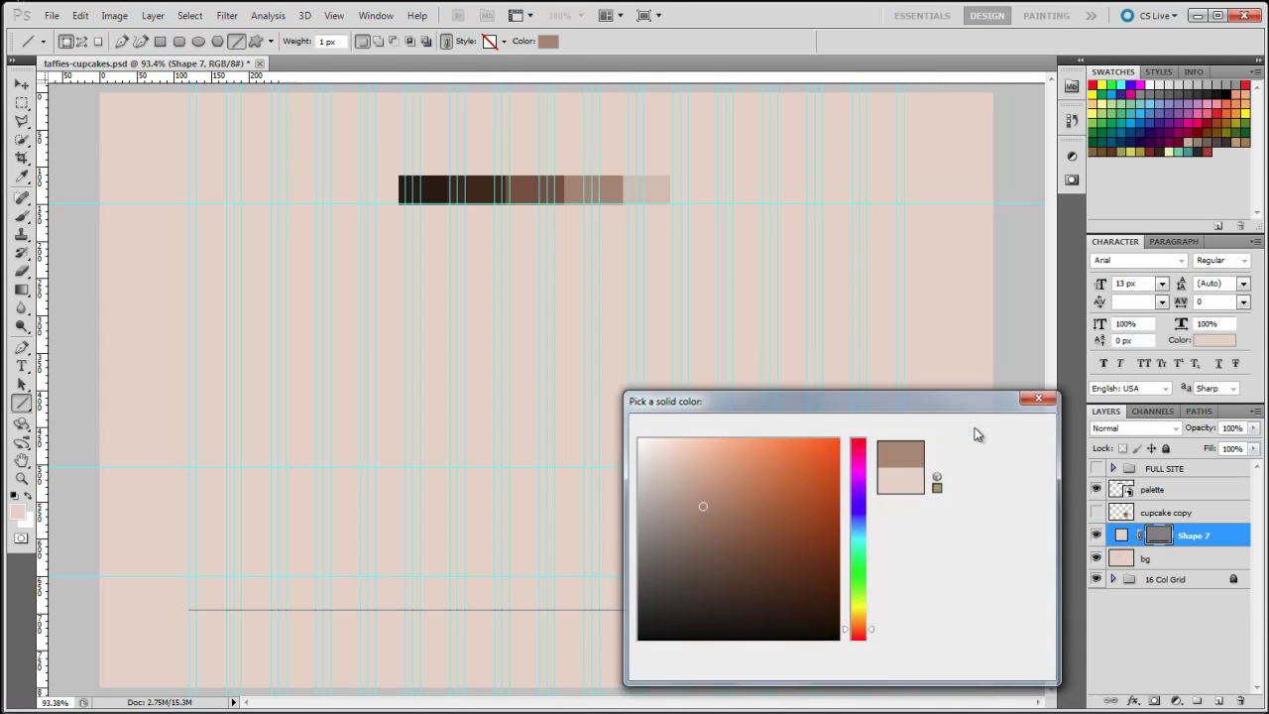
click(21, 84)
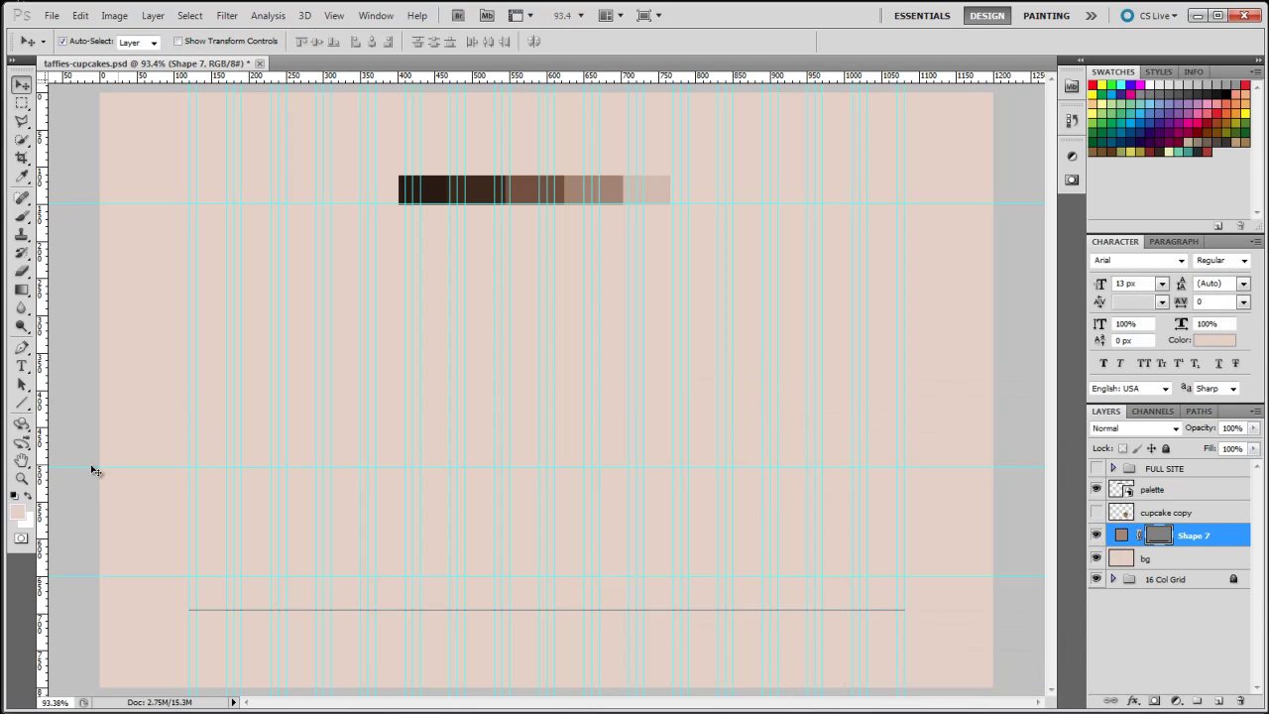
click(22, 365)
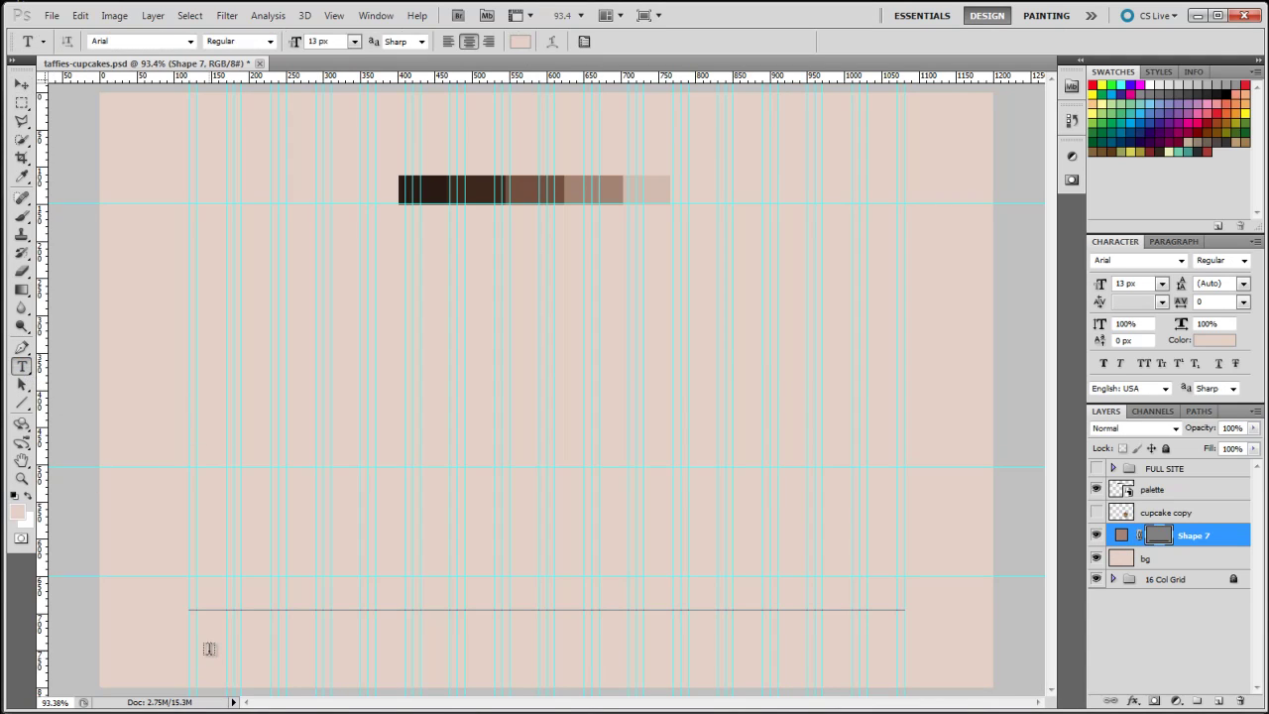
Type 'TaffiesCup' as a new text line below the rule and select it for recolouring
click(209, 648)
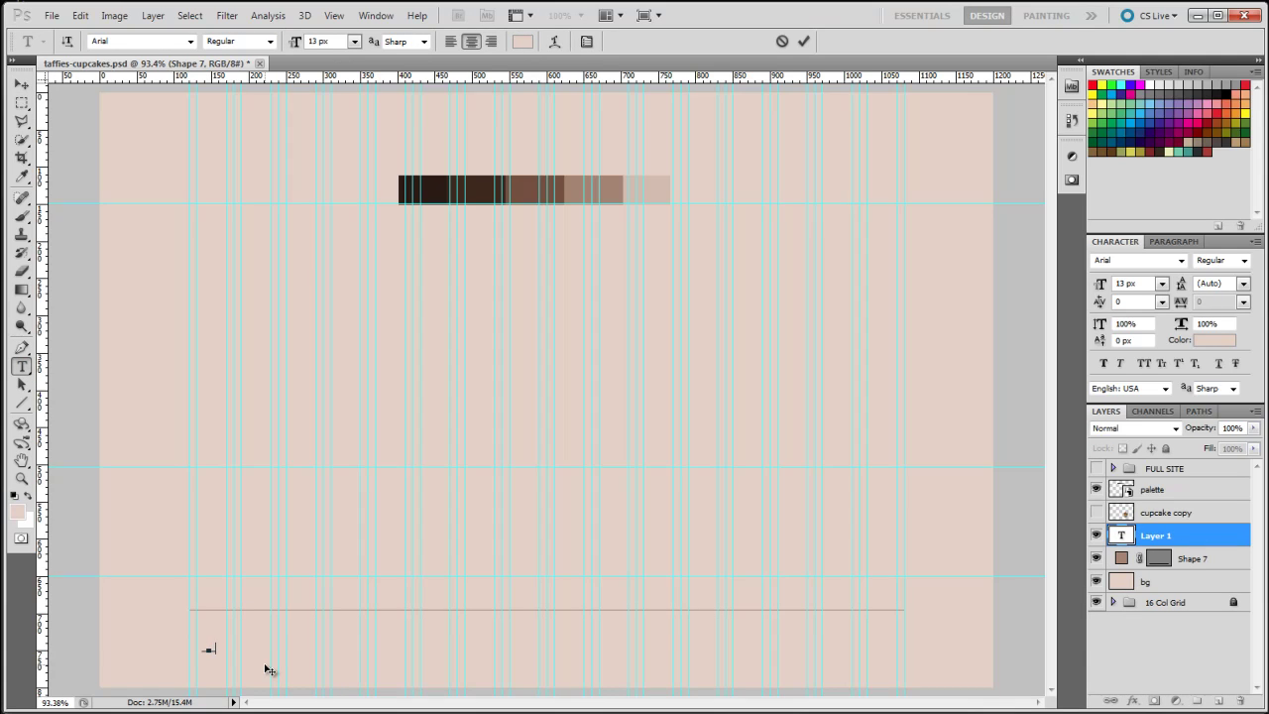
text(TaffiesCup)
drag(248, 649, 158, 642)
click(523, 42)
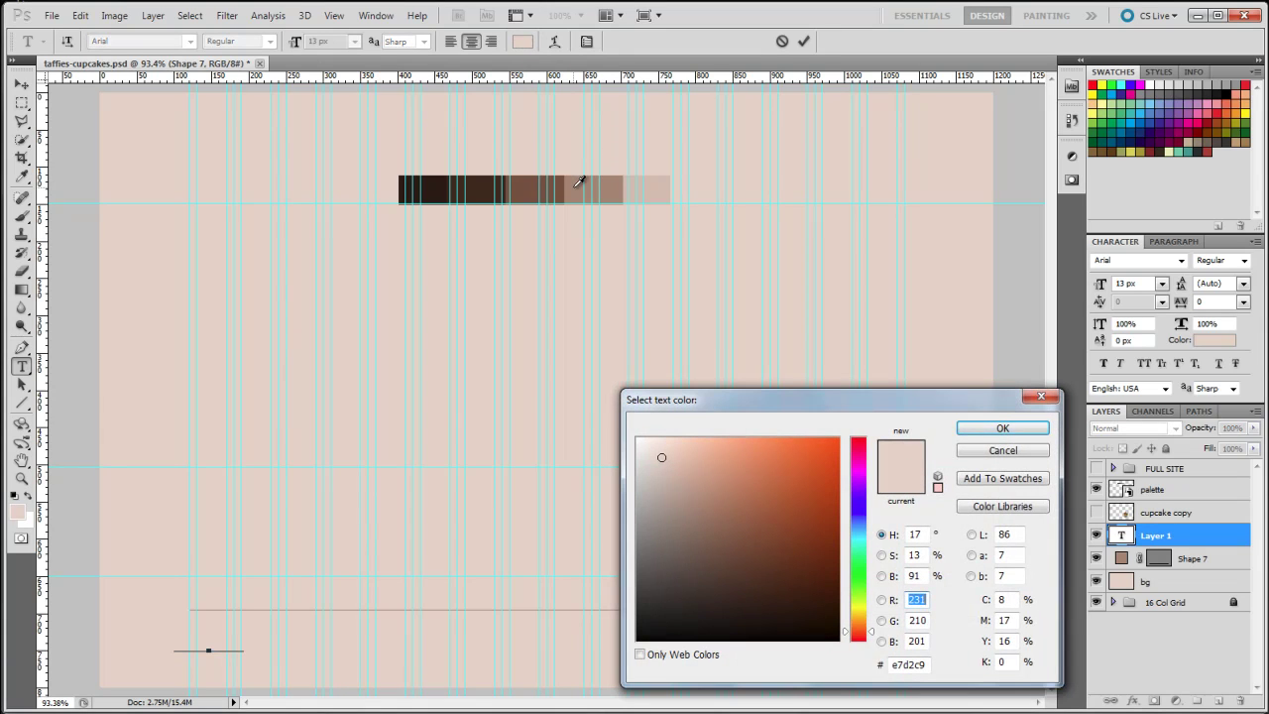
Colour the selected footer text dark brown 784f3d sampled from the palette
click(580, 181)
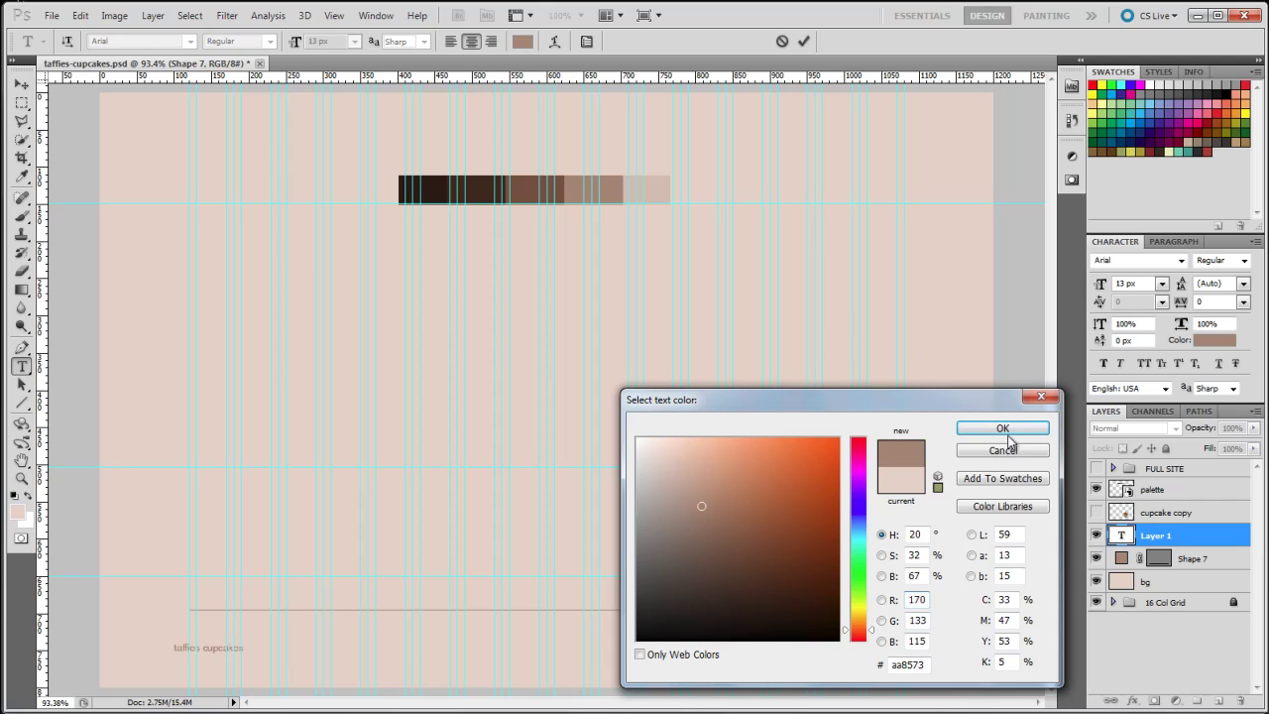
click(533, 186)
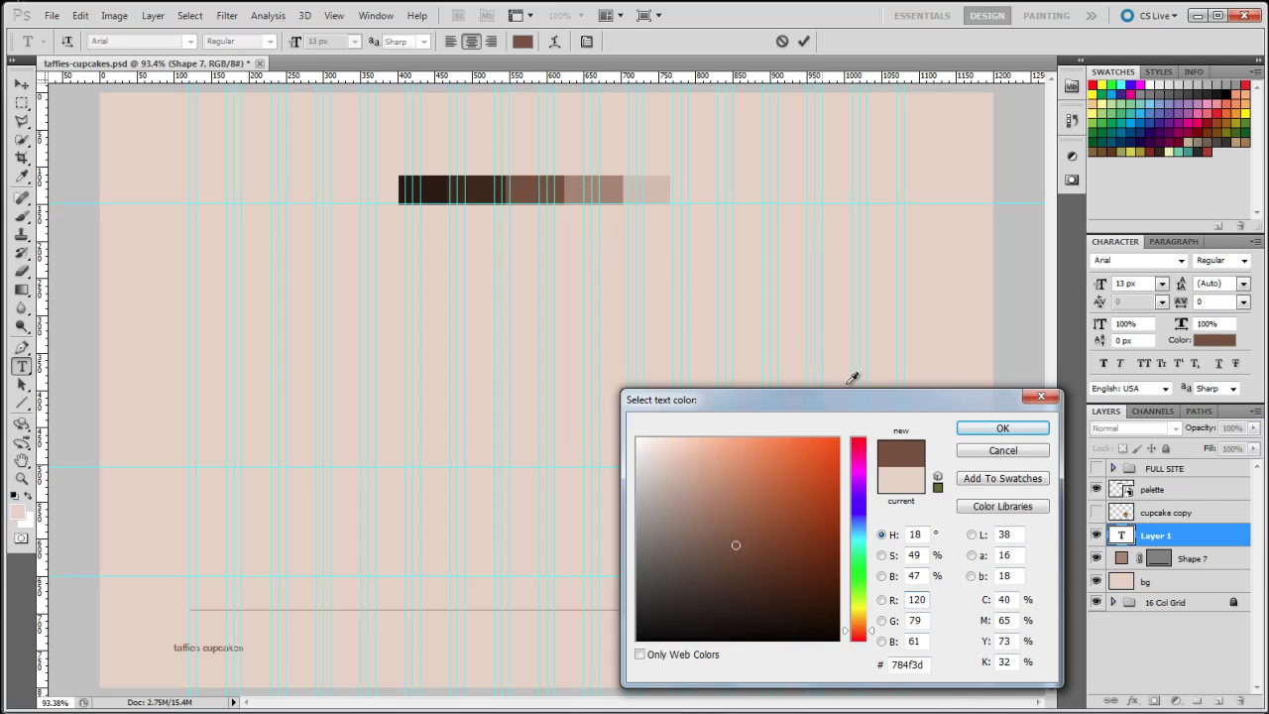
click(1003, 429)
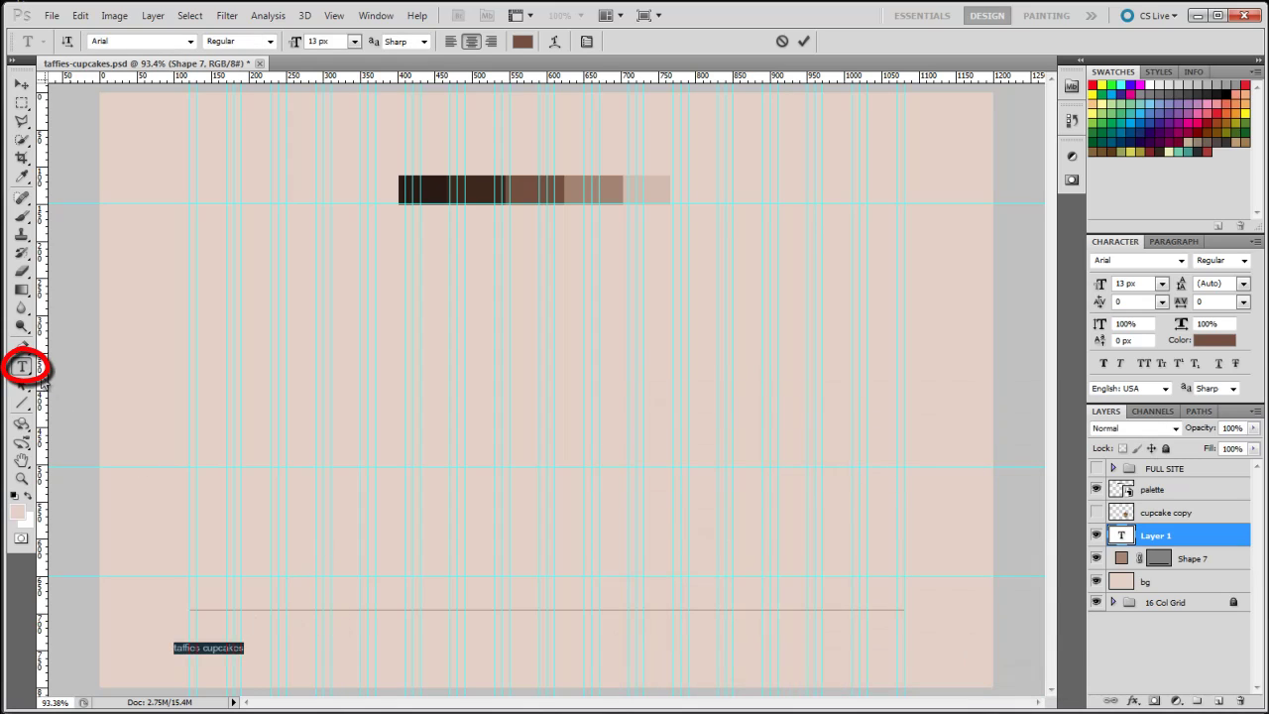
Append 'copyright 2010' and the pipe-separated links home, about us, orders, gallery, contact us
click(240, 650)
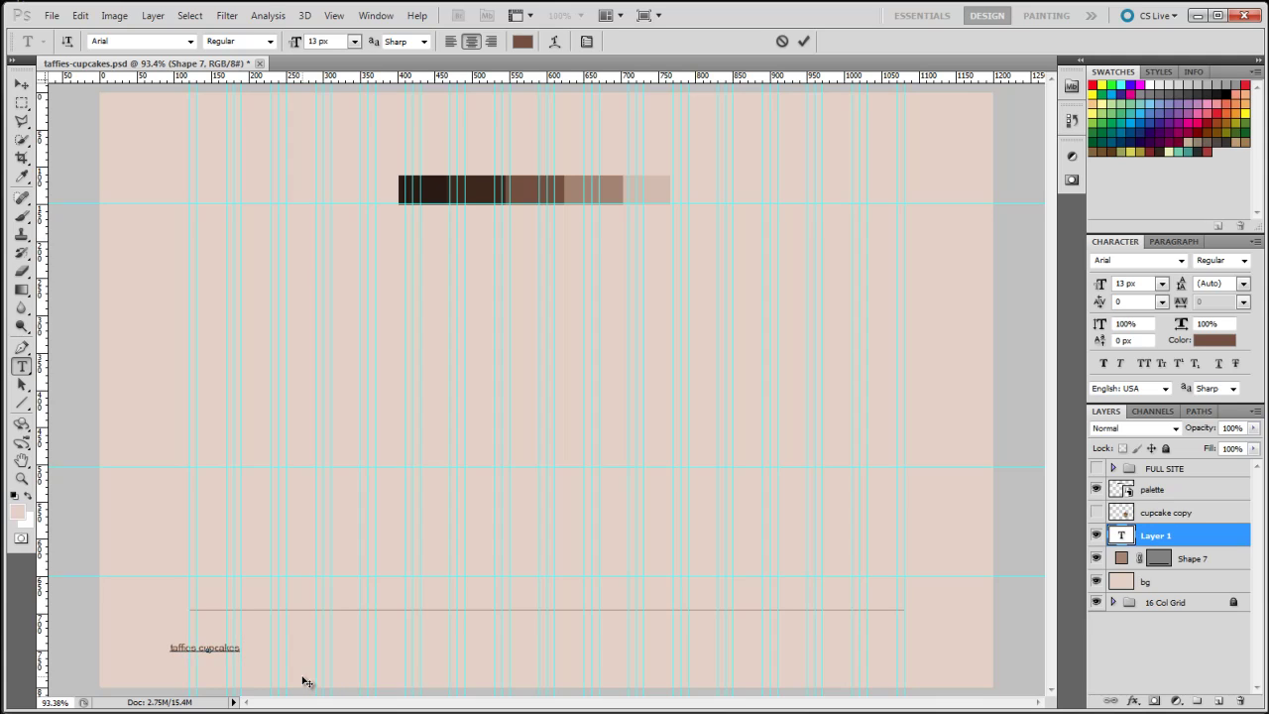
text(cop)
text(yright  2010                                         )
text(                                          home)
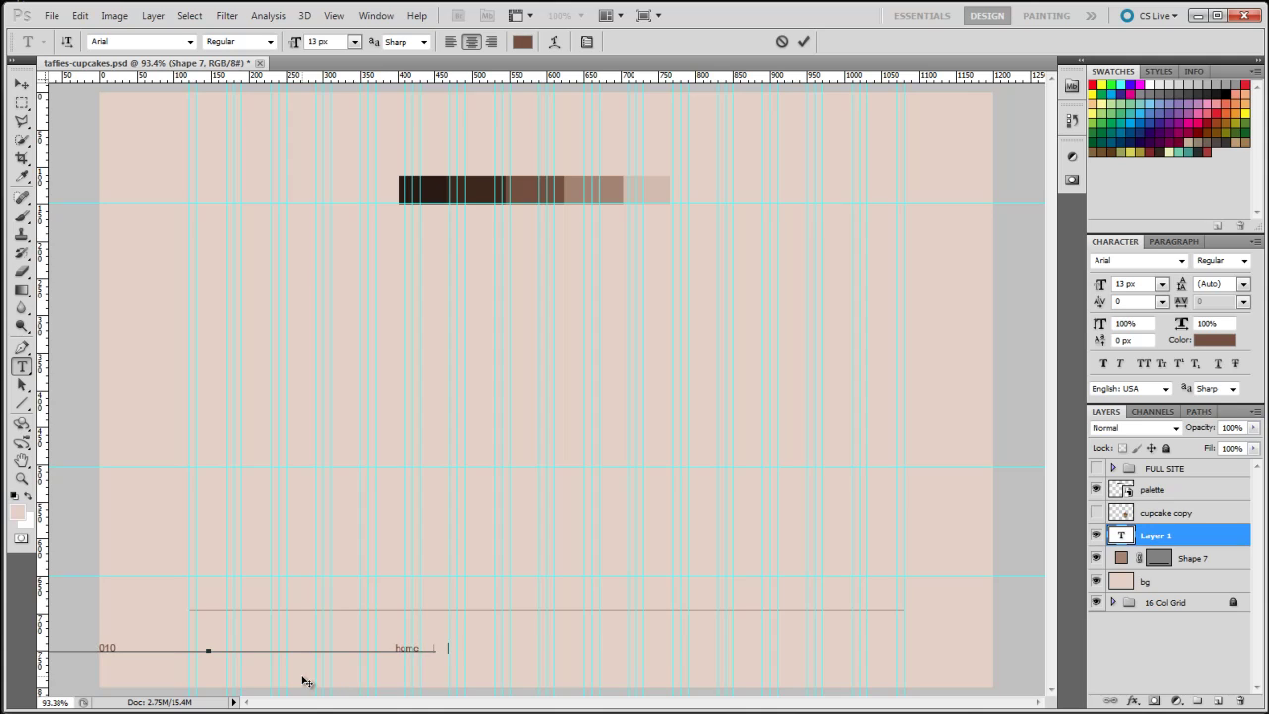
text(|    about us)
text(    orders    |    gallery)
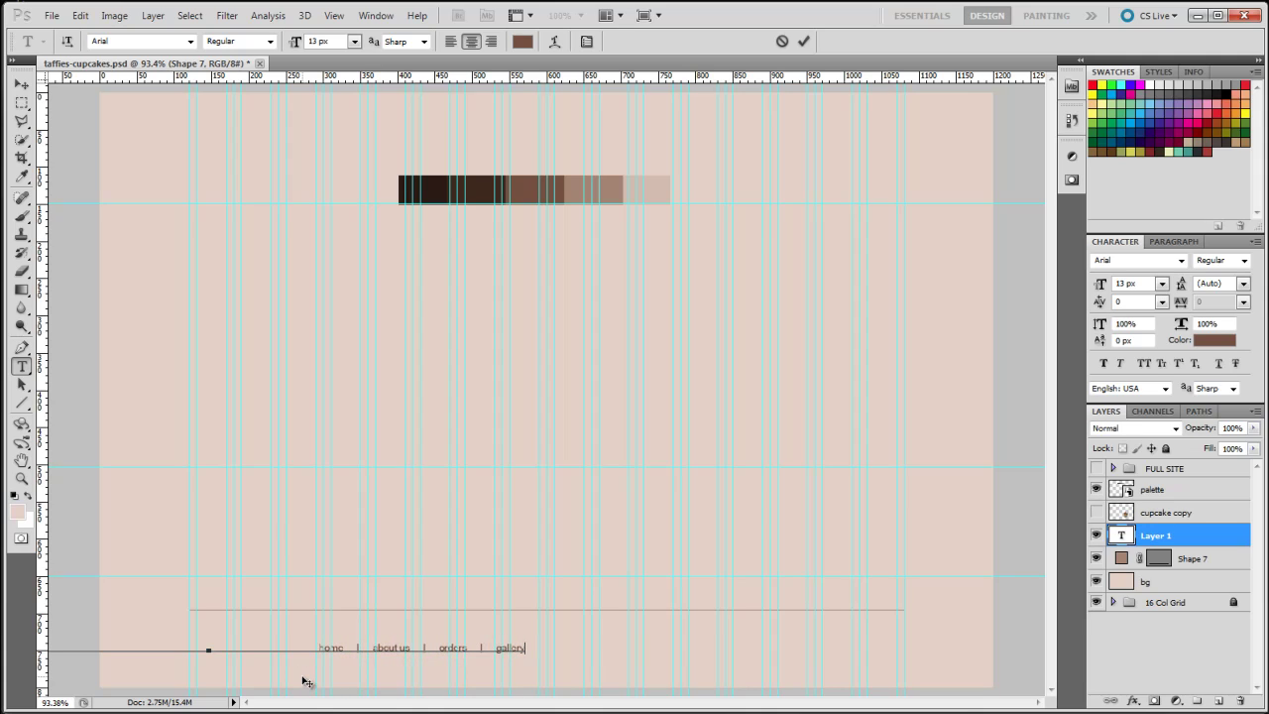
text(    |)
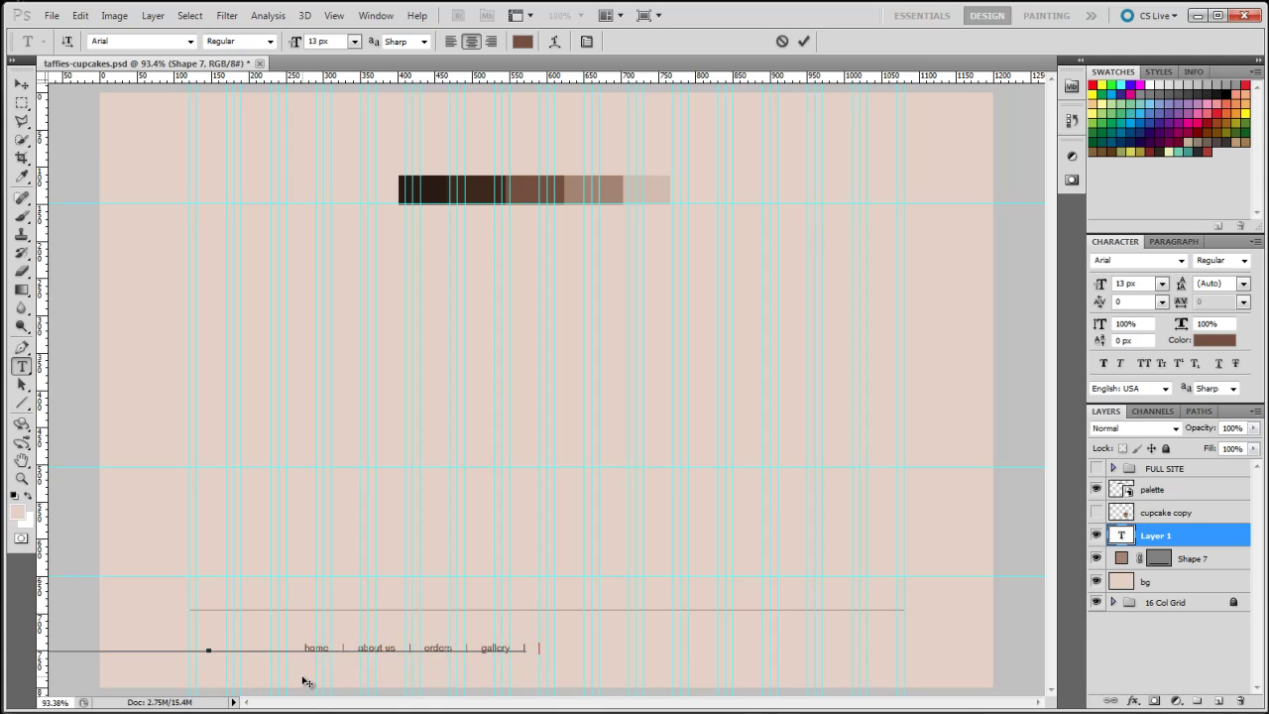
text(    contact)
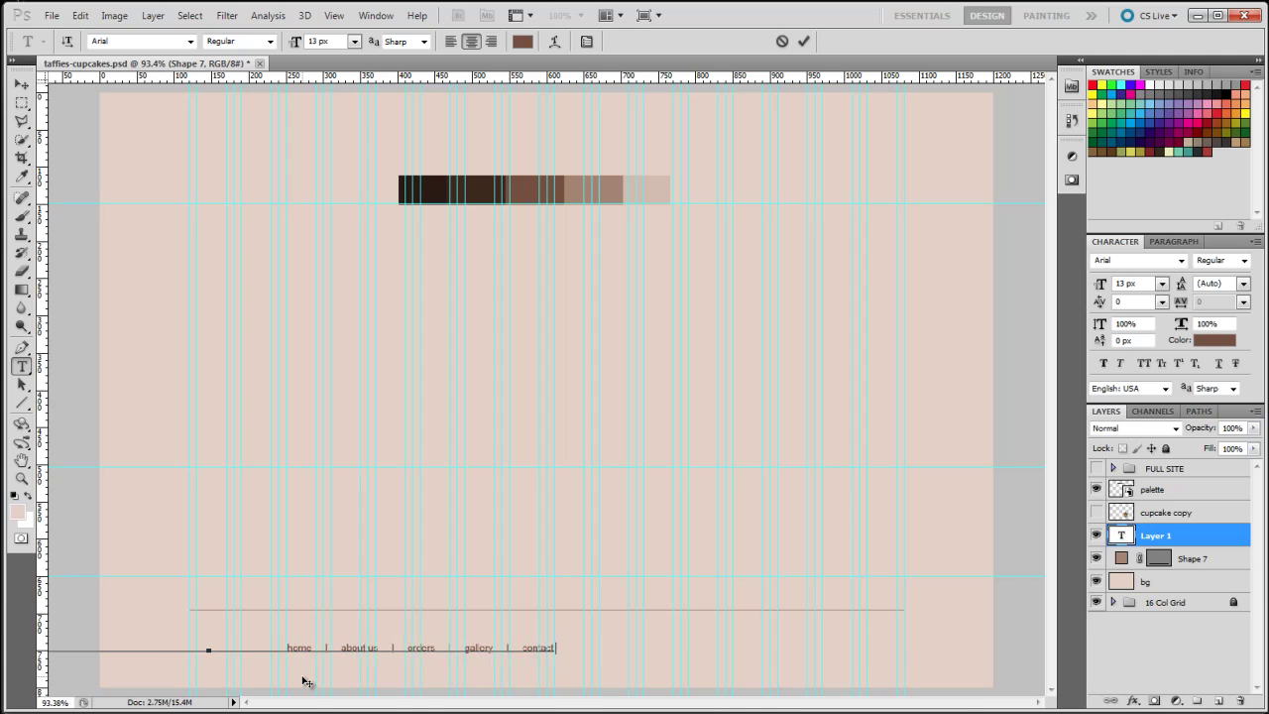
text( us)
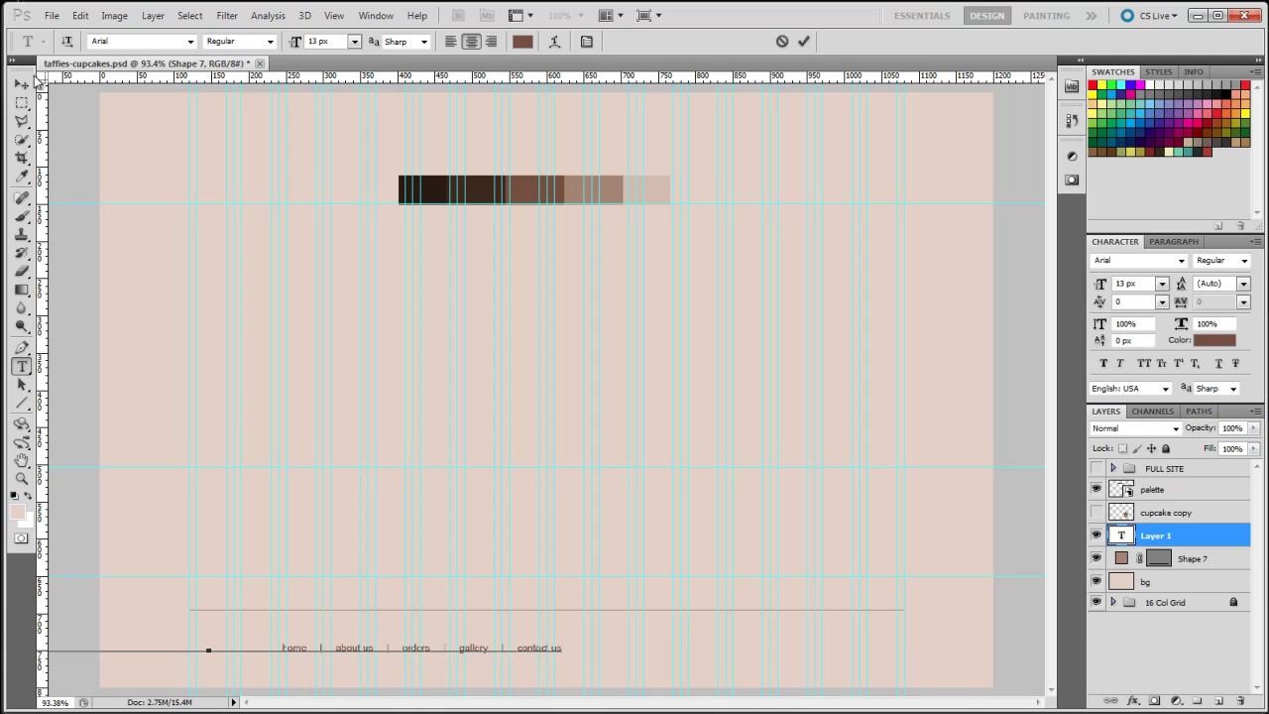
Commit the footer text and drag it to span the rule from end to end
click(22, 87)
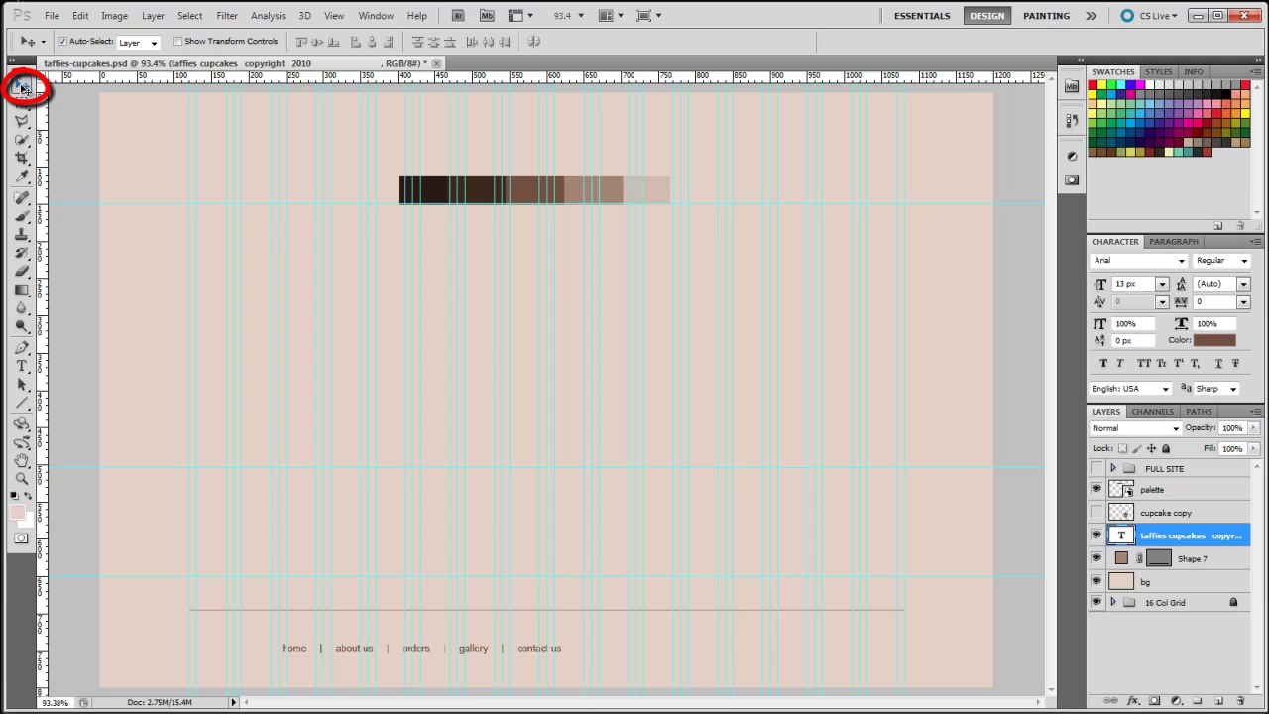
mouse_move(353, 653)
mouse_down()
mouse_move(702, 658)
mouse_move(692, 659)
mouse_up()
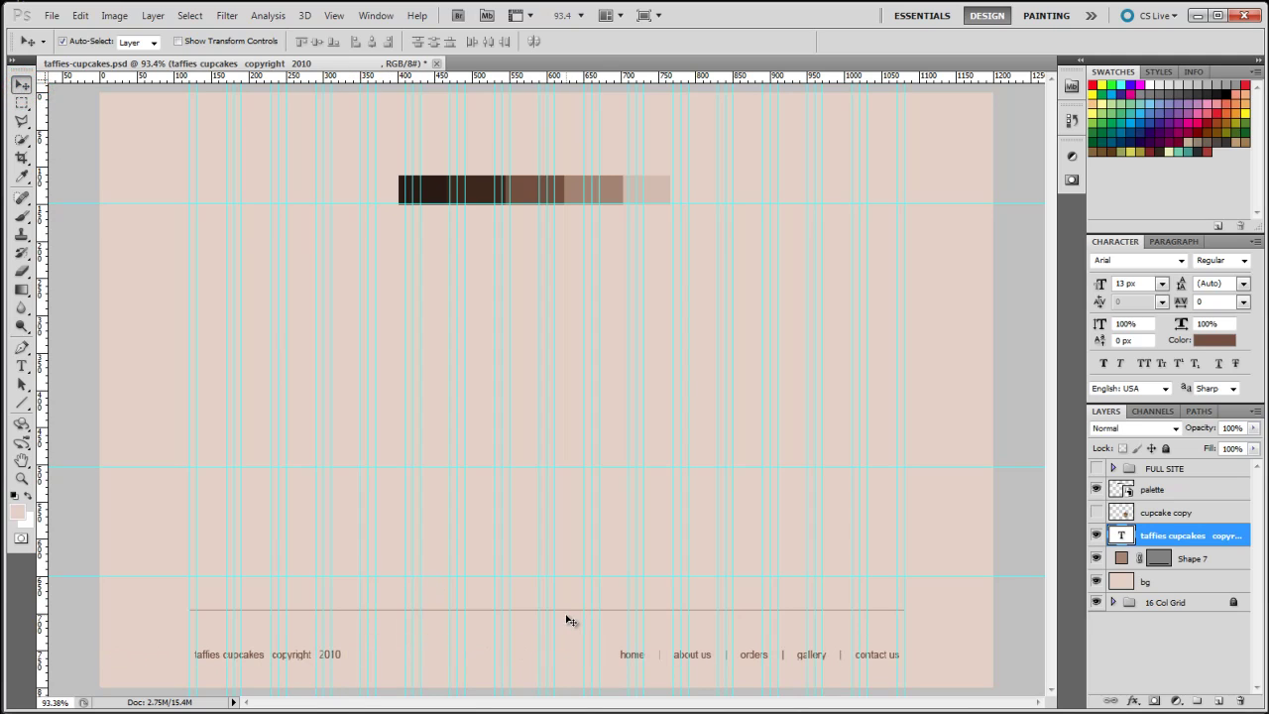
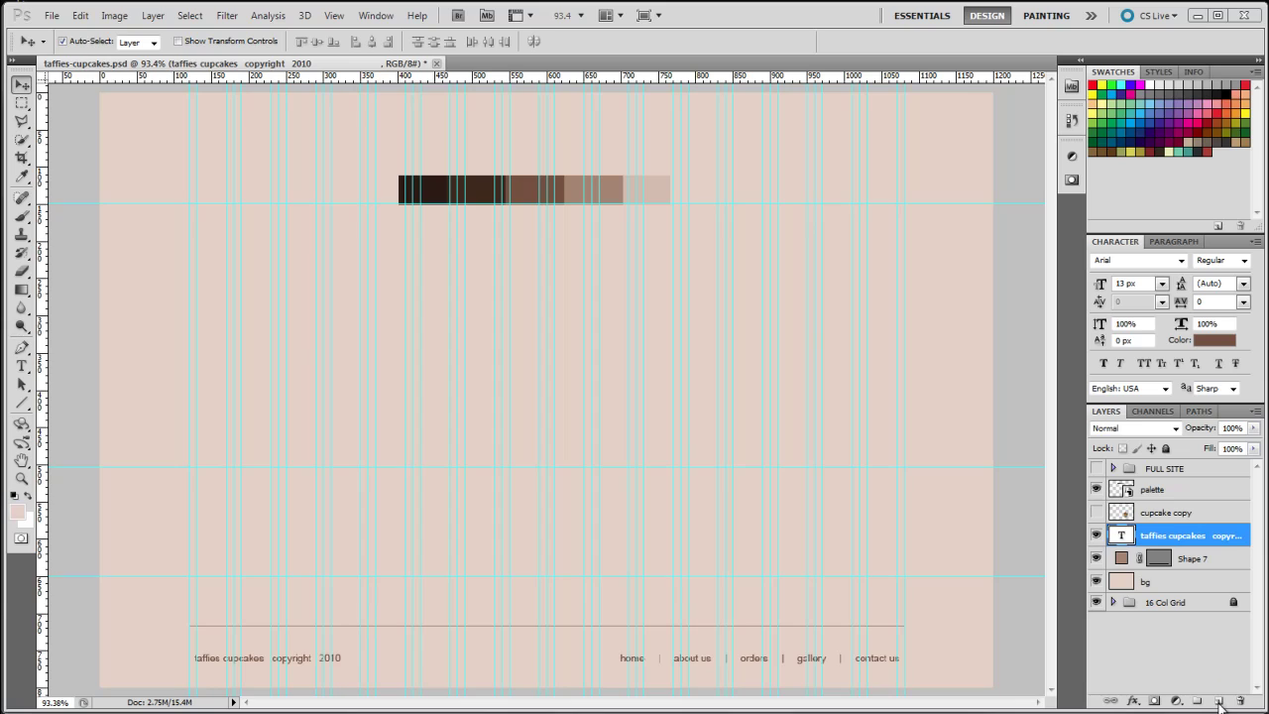
Add a new layer and marquee a tall rectangle for the sidebar
click(1220, 704)
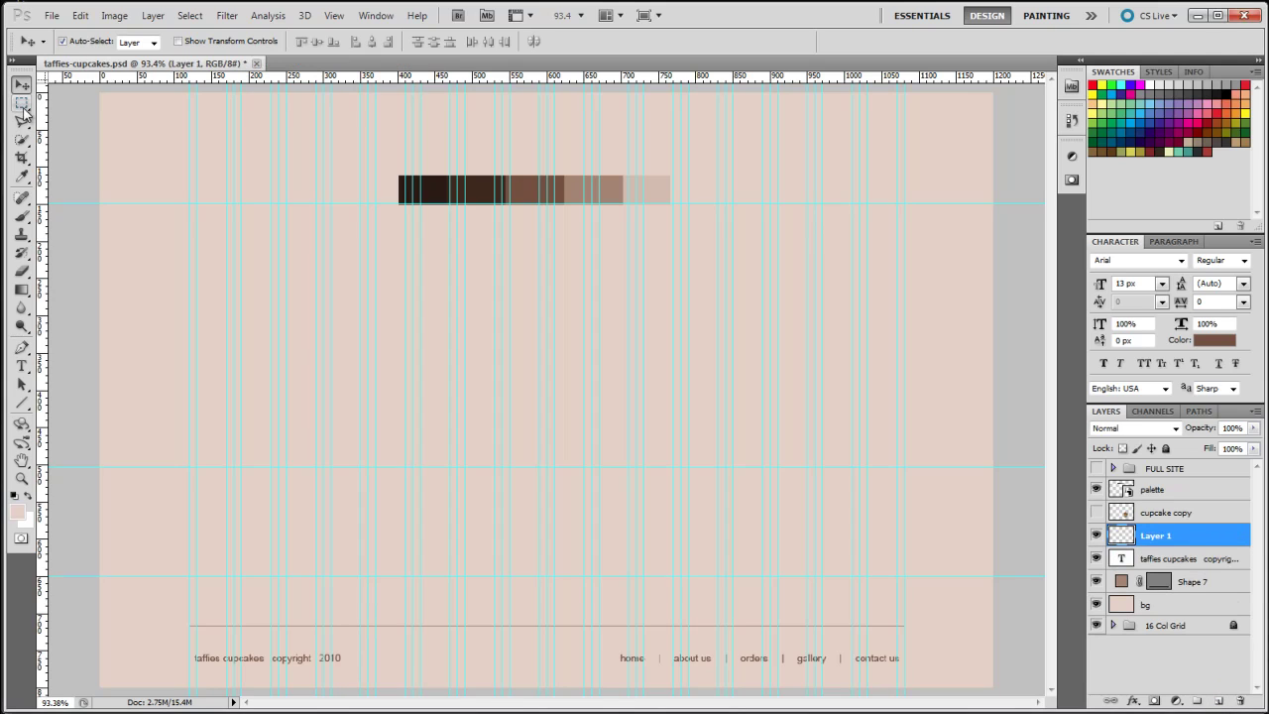
click(22, 106)
click(24, 105)
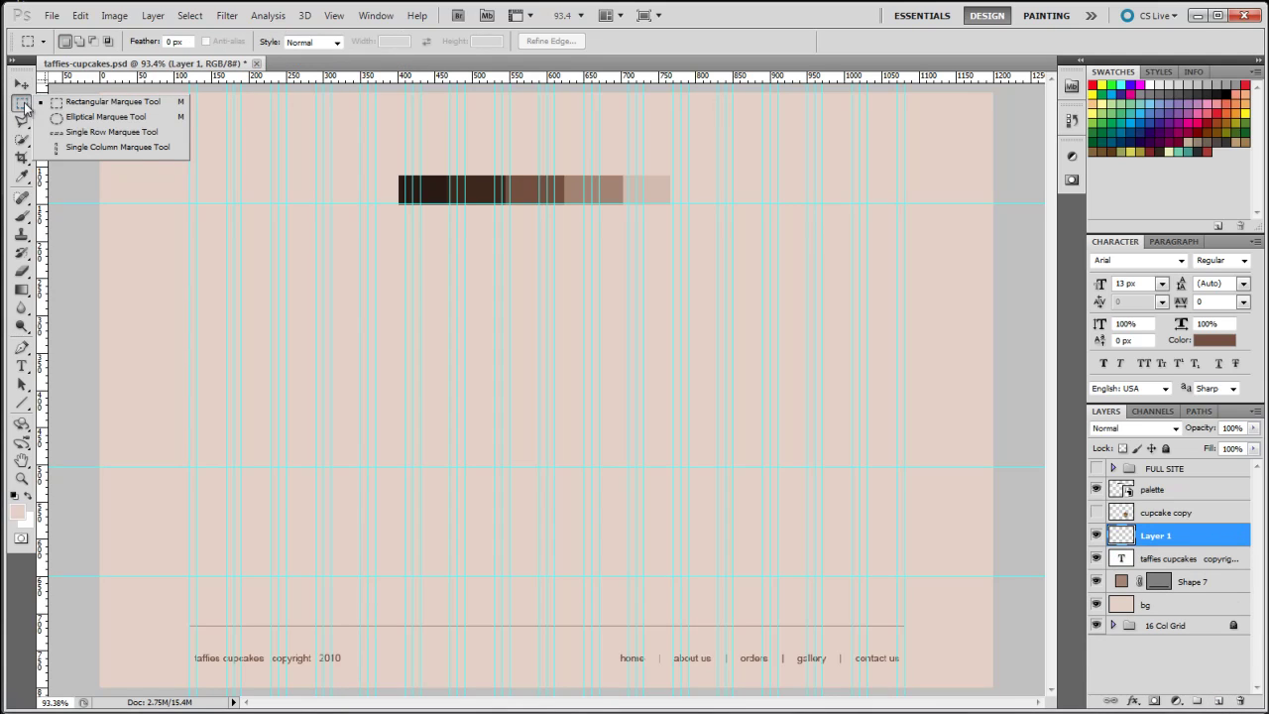
click(198, 210)
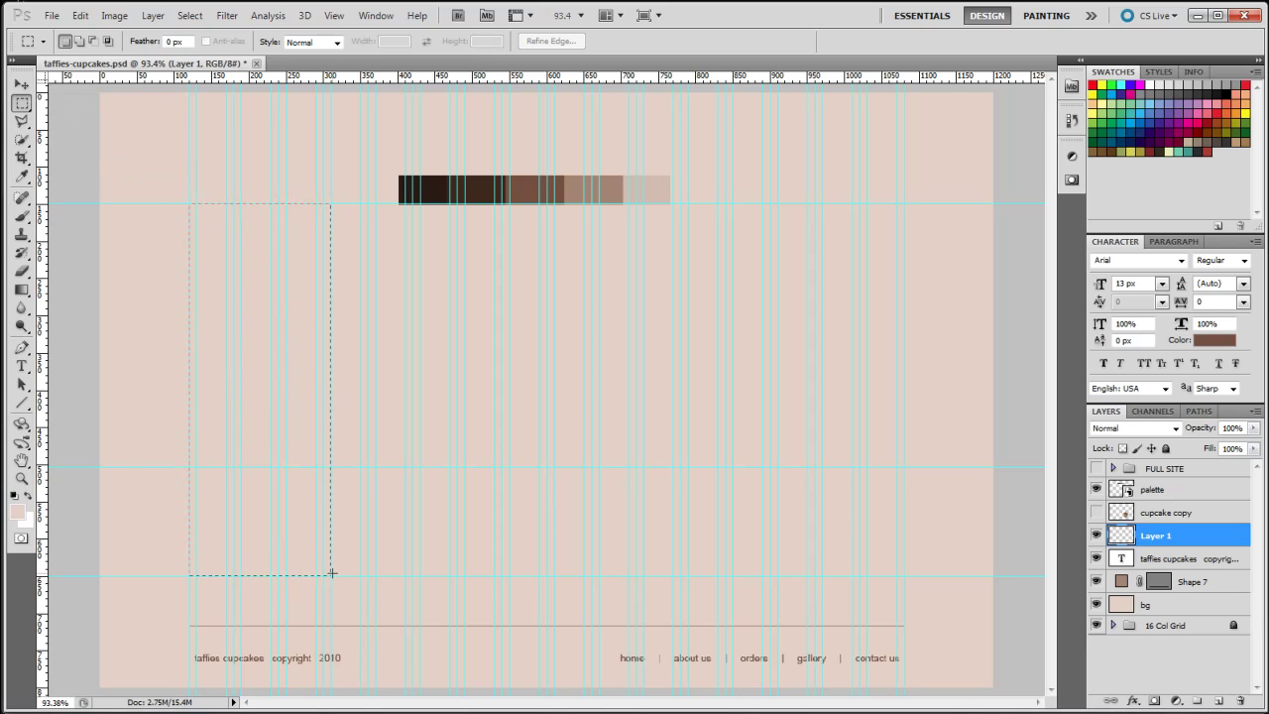
drag(332, 573, 331, 574)
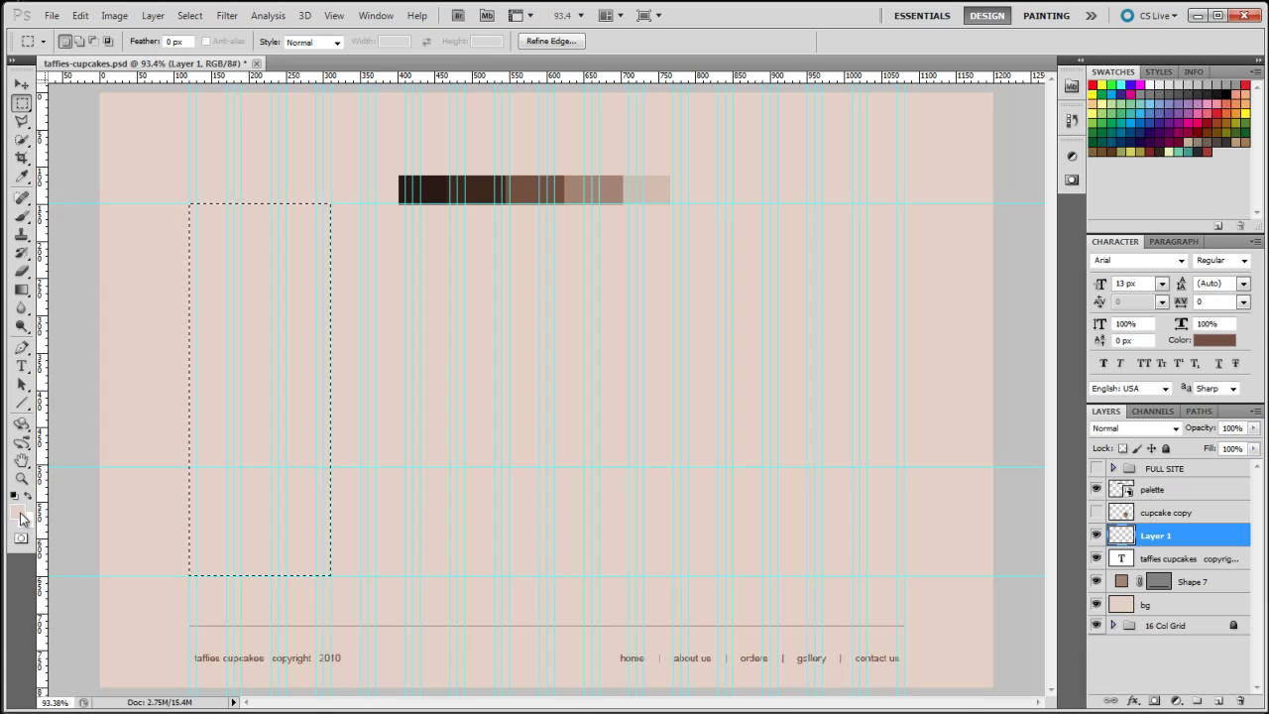
Set the foreground colour to brown aa8573 sampled from the palette strip
click(21, 517)
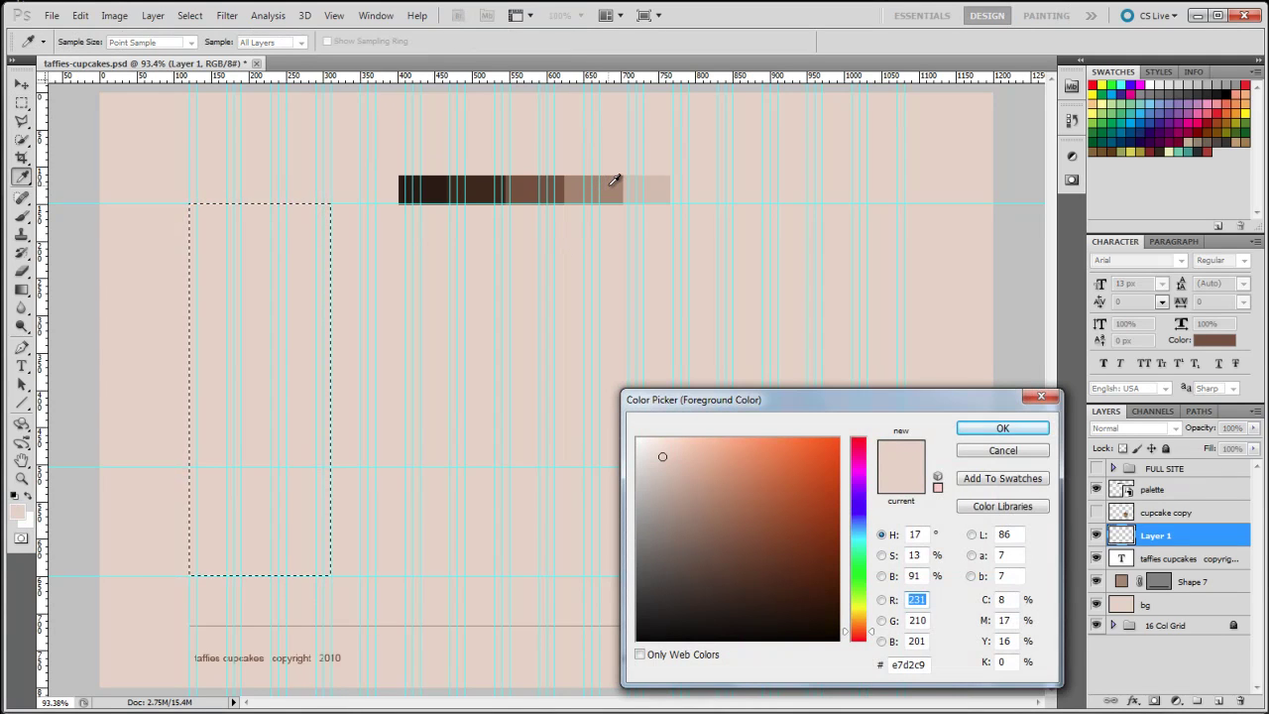
click(613, 183)
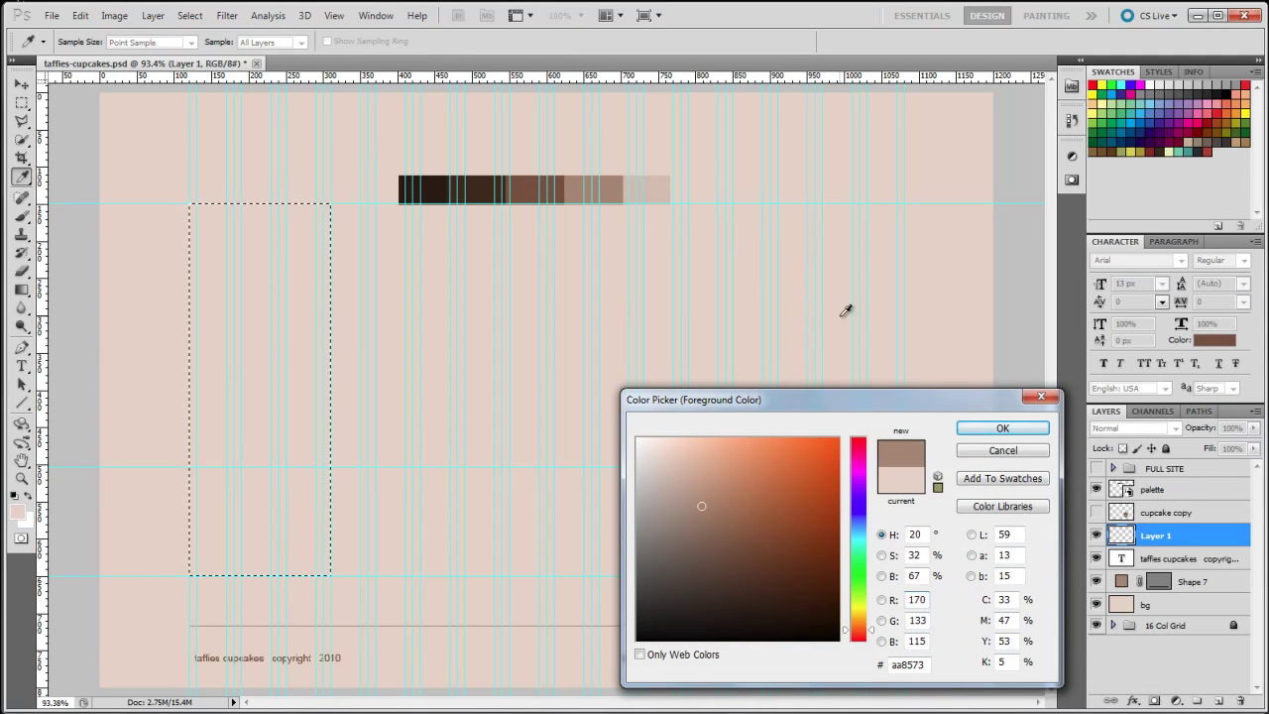
click(987, 433)
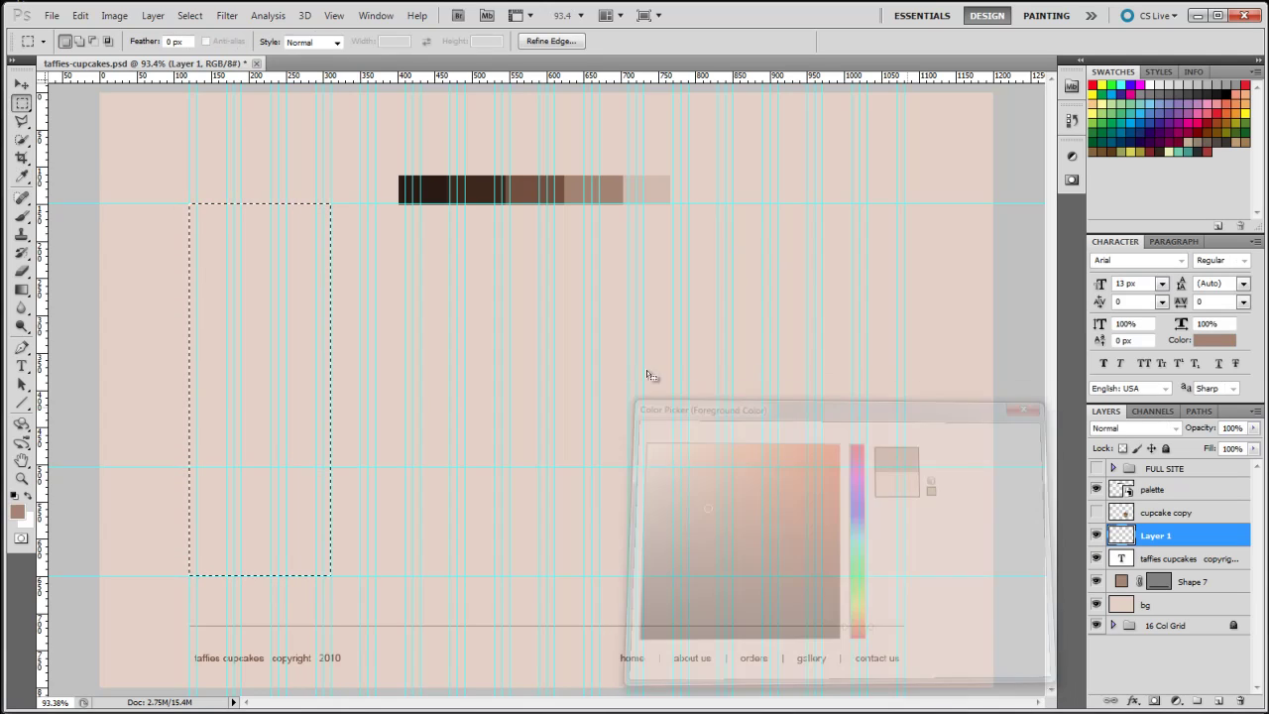
Choose the Foreground to Transparent gradient preset for the Gradient tool
click(22, 291)
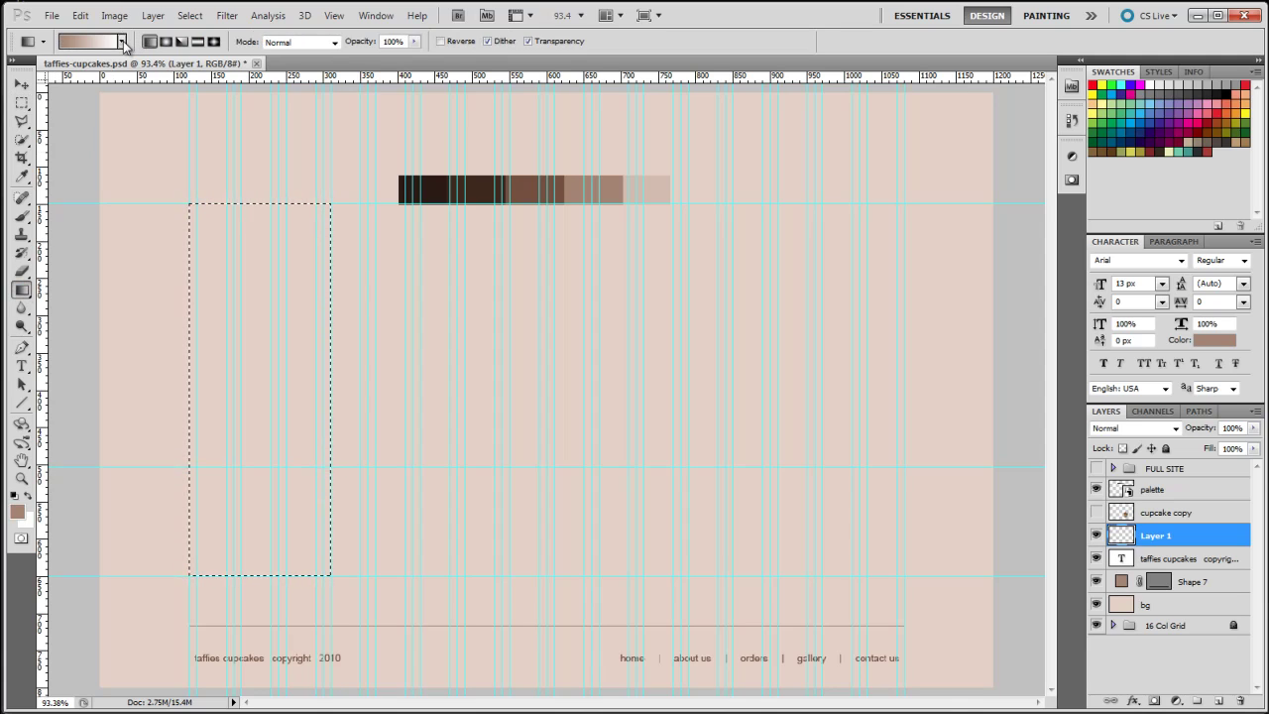
click(122, 42)
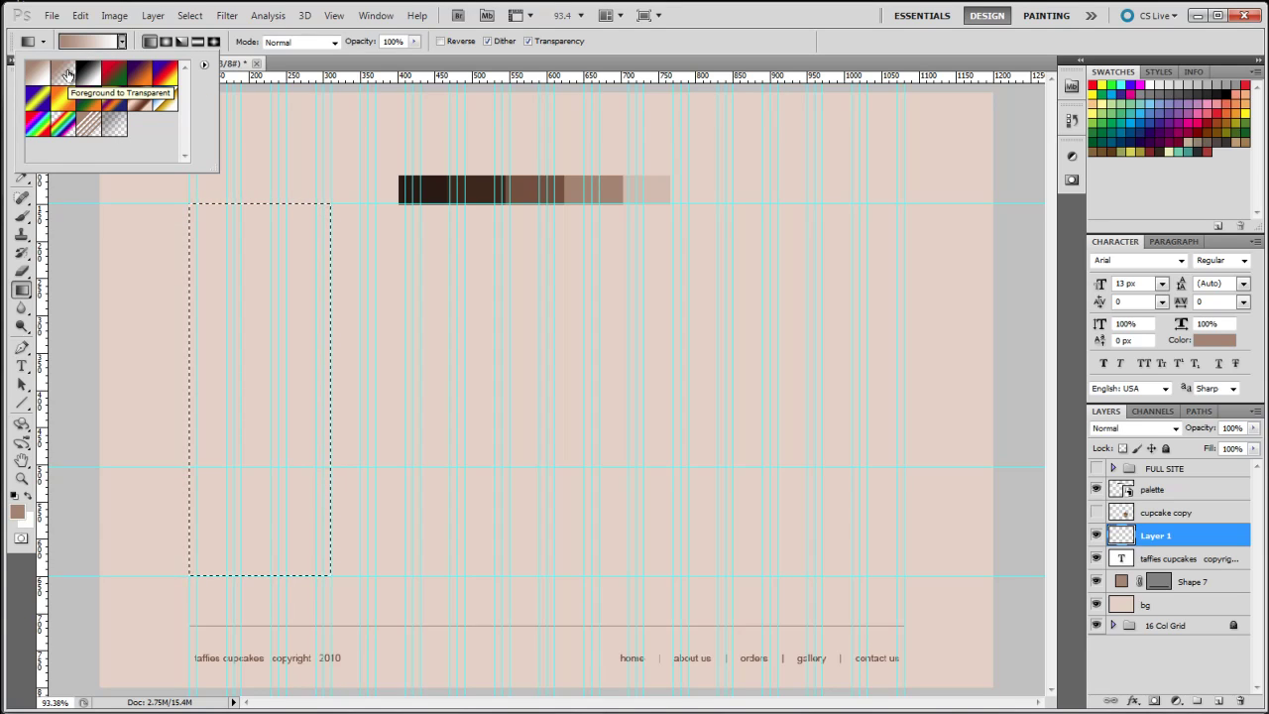
click(67, 75)
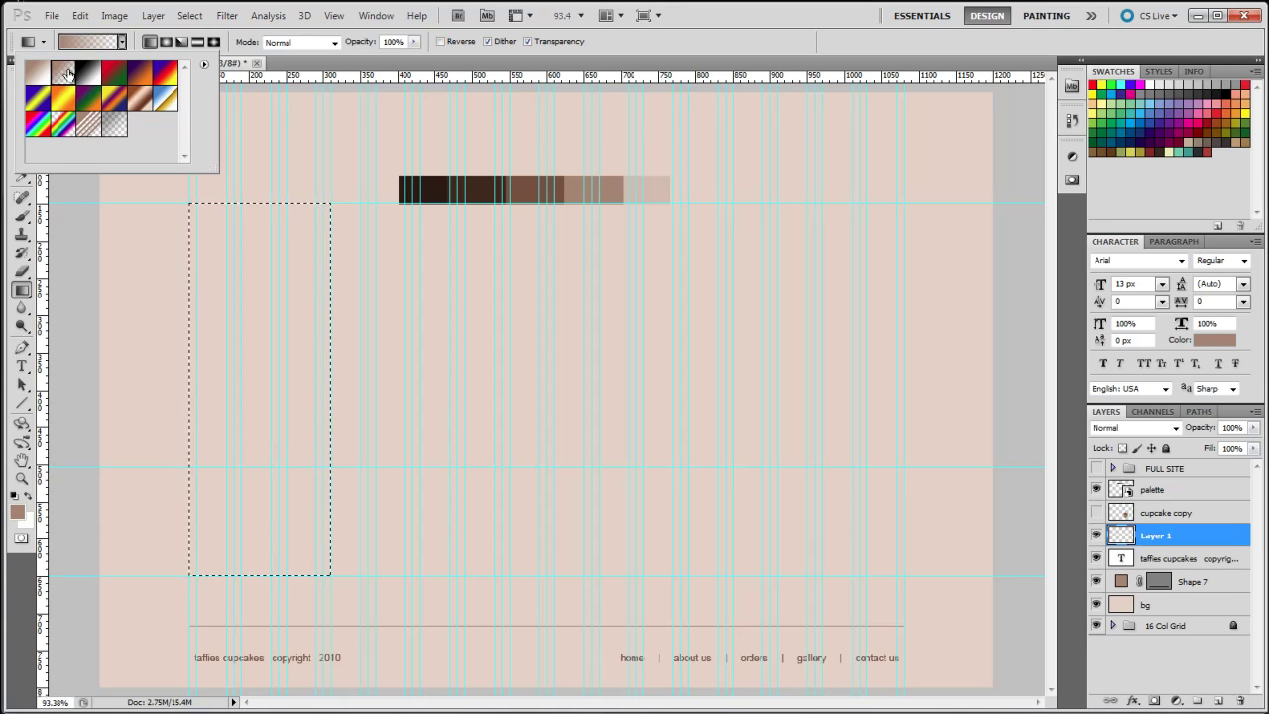
click(331, 351)
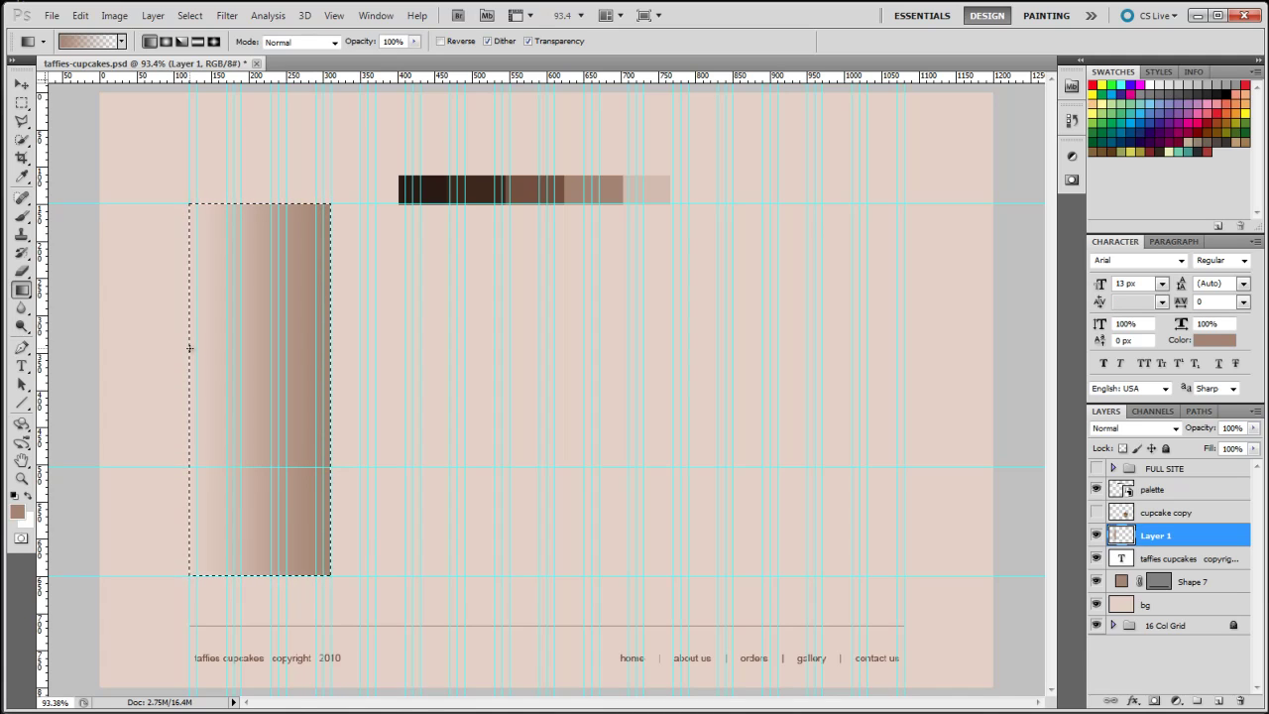
Deselect and lower the Layer 1 gradient opacity to 50%
key(ctrl+d)
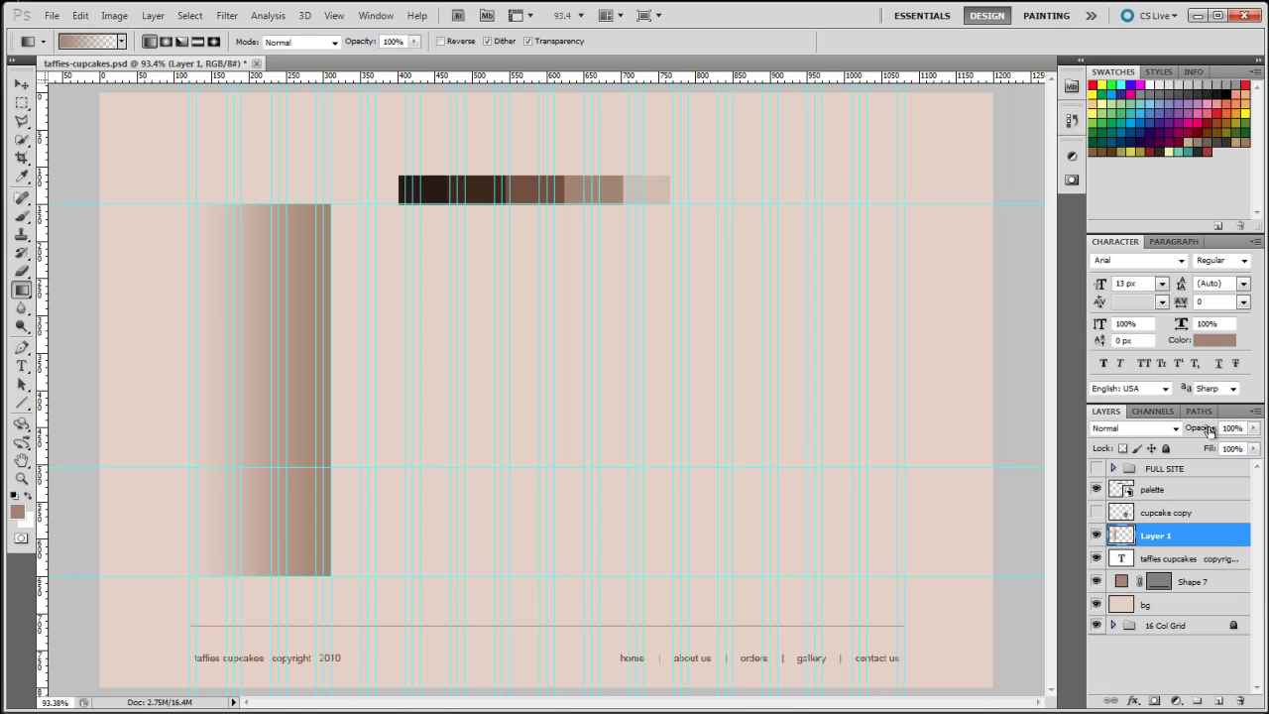
drag(1208, 429, 1178, 437)
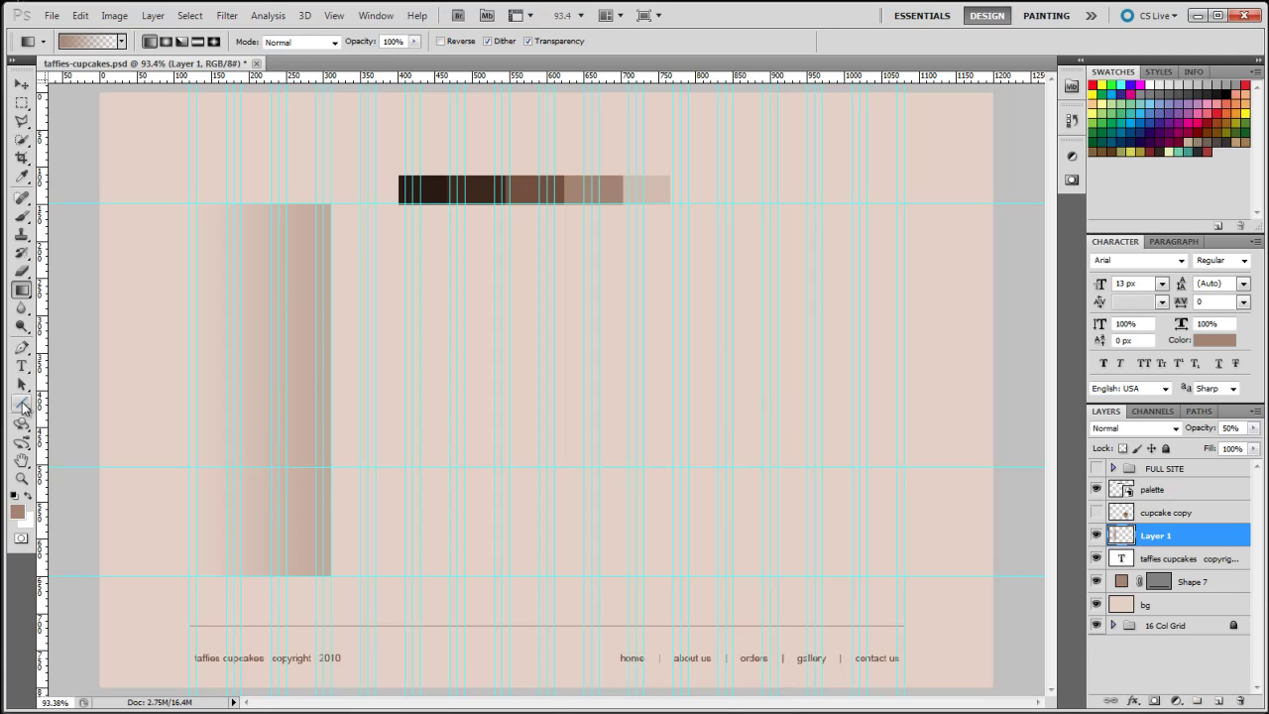
click(22, 403)
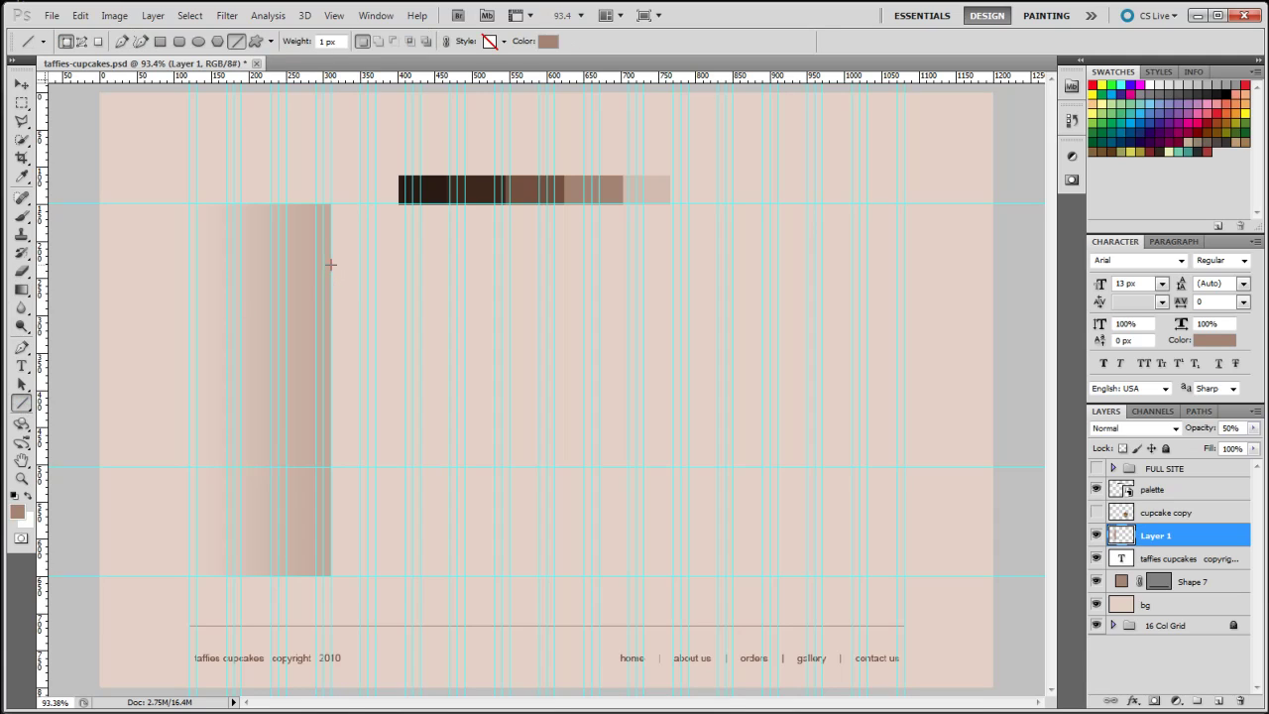
Draw a thin horizontal divider on Shape 8 across the sidebar top and duplicate it
drag(330, 264, 189, 264)
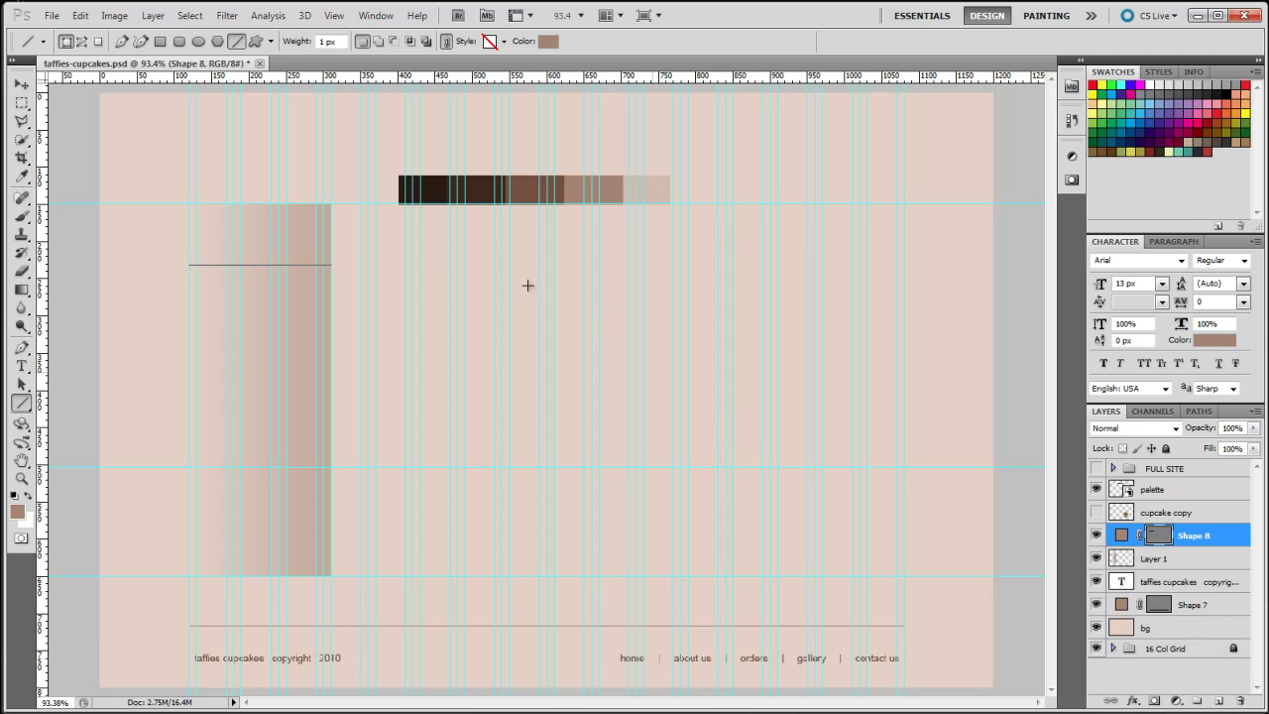
click(22, 86)
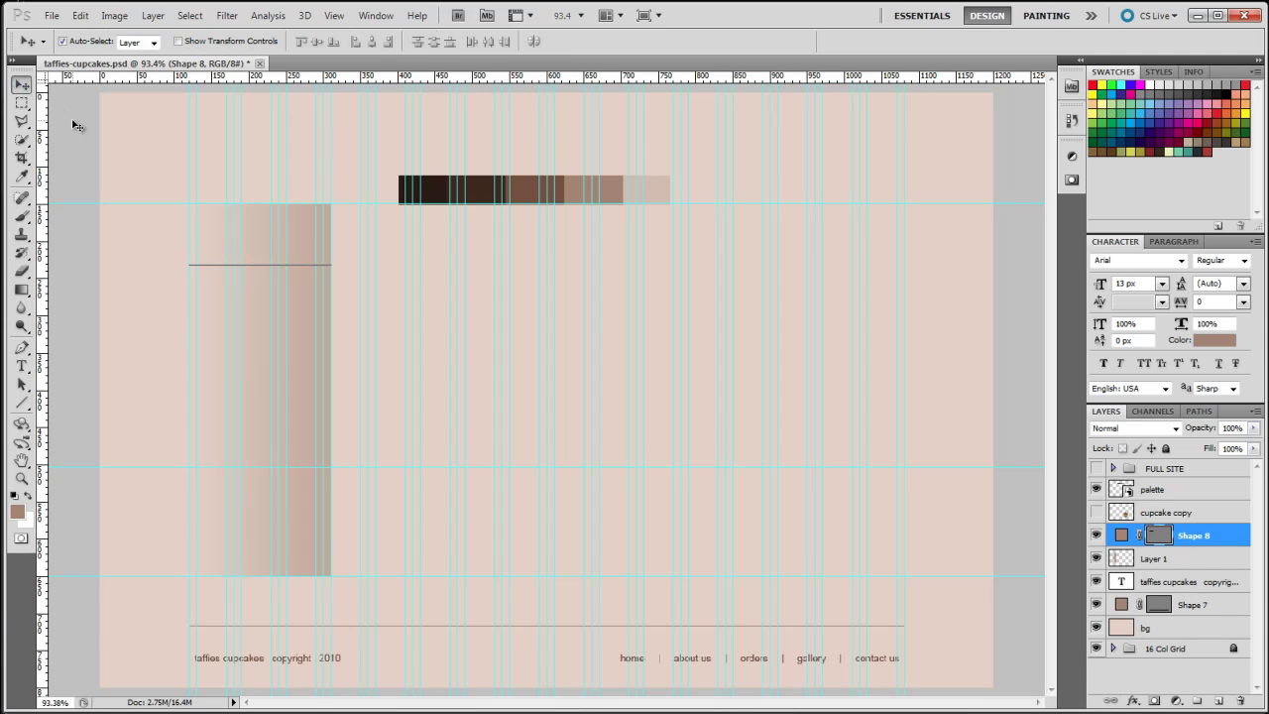
click(77, 125)
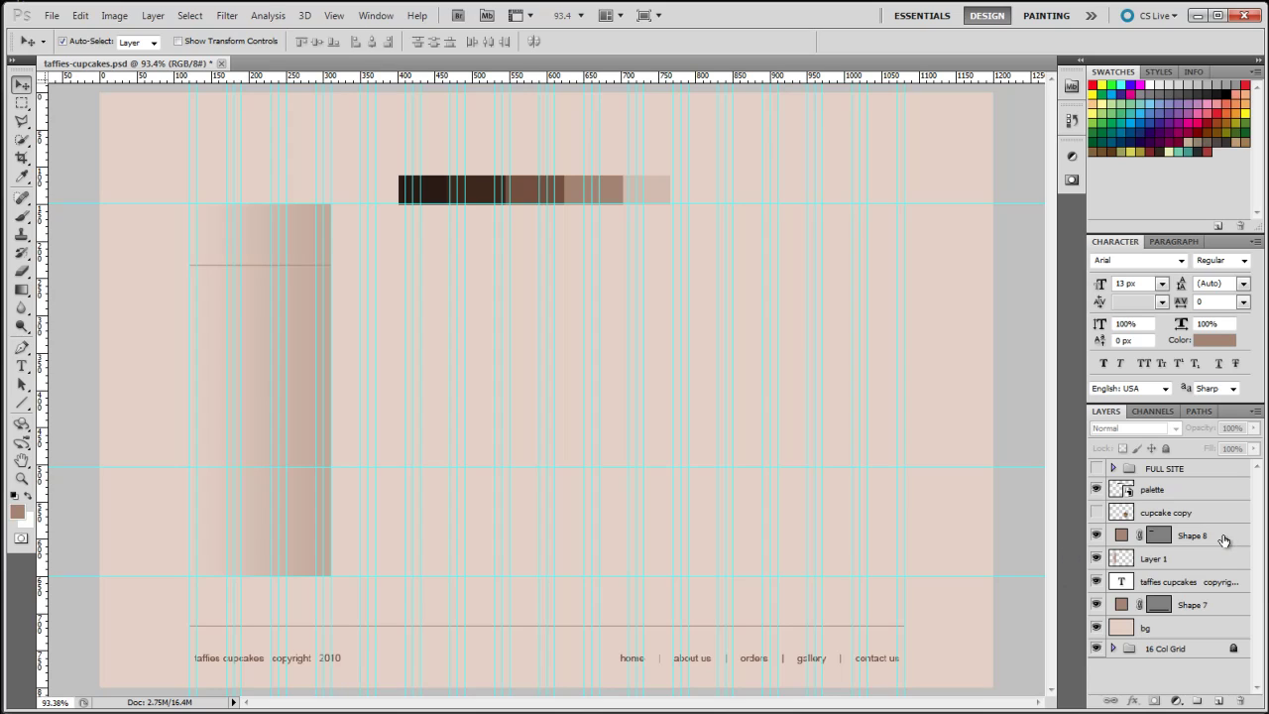
click(1224, 540)
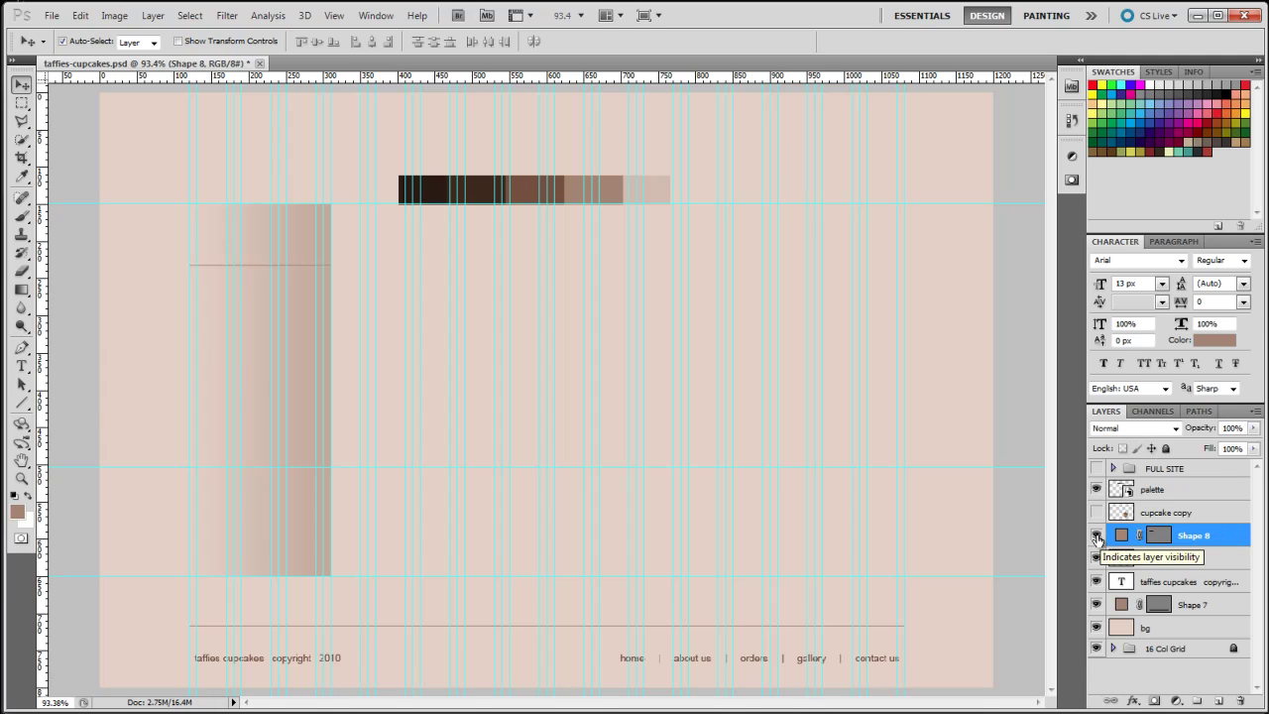
key(ctrl+j)
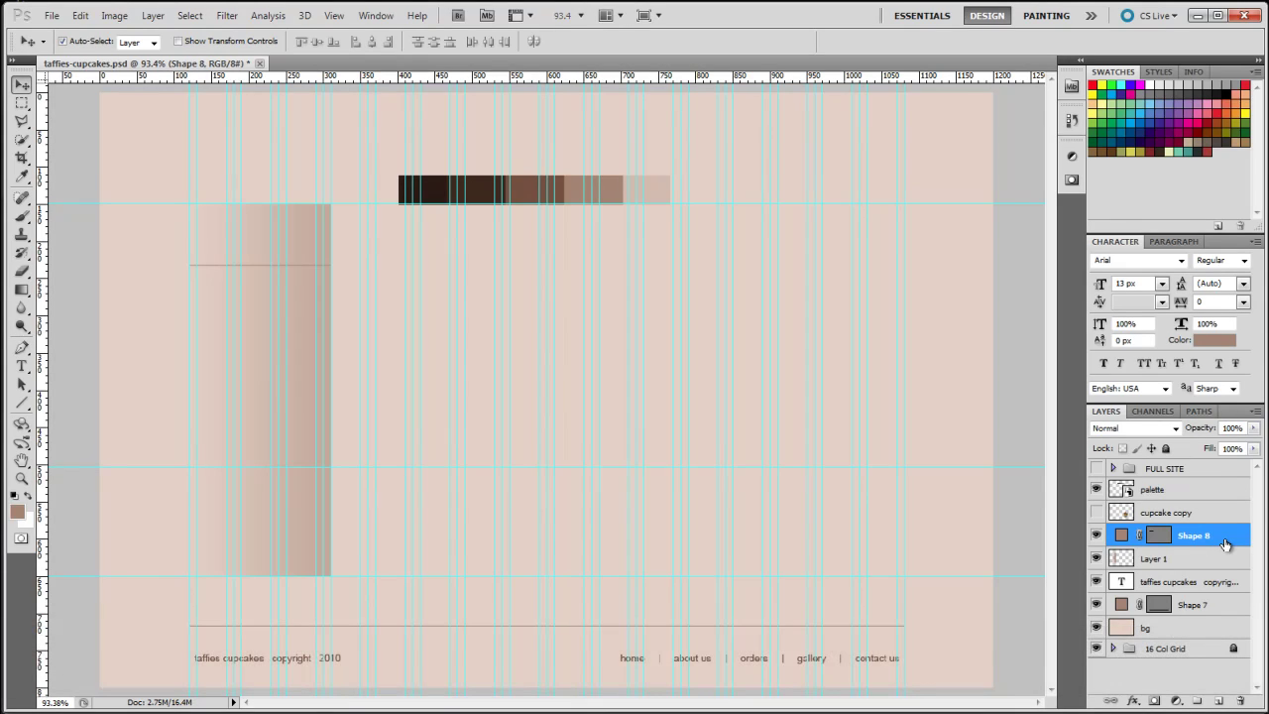
Make more Shape 8 line copies and nudge each down to space them evenly
key(ctrl+j)
key(ctrl+j)
key(ctrl+j)
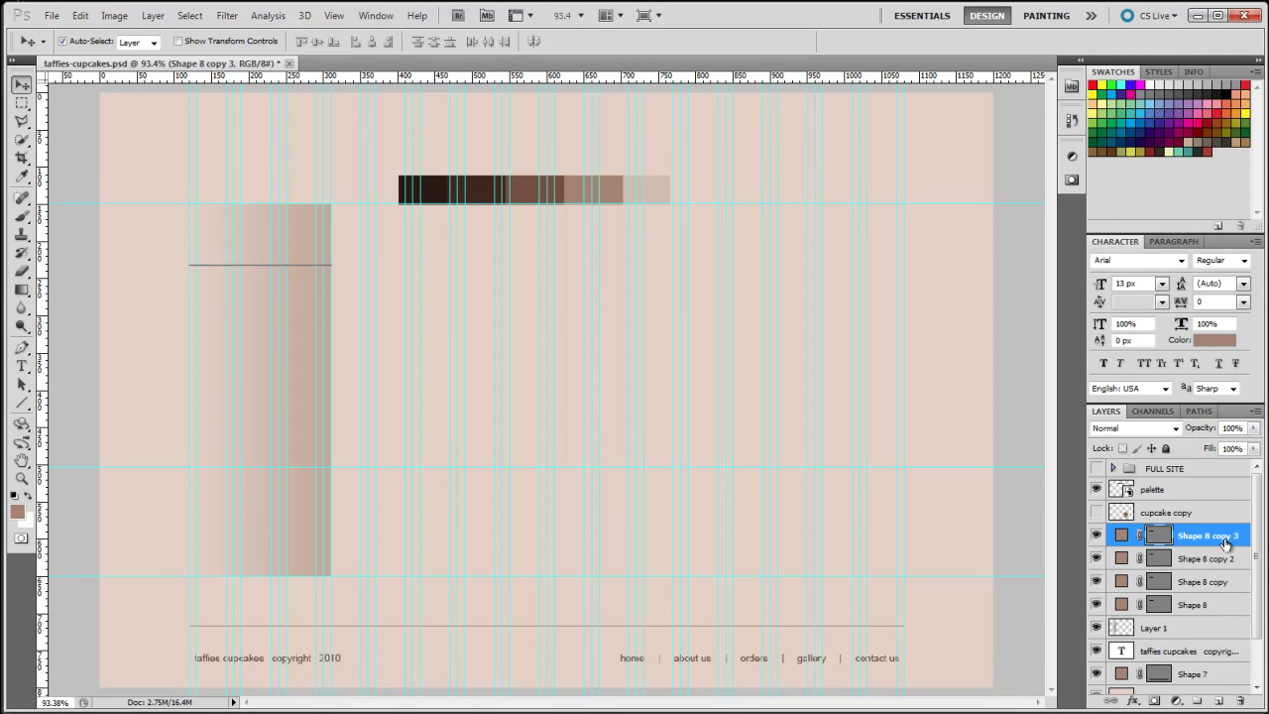
key(ctrl+j)
key(ctrl+j)
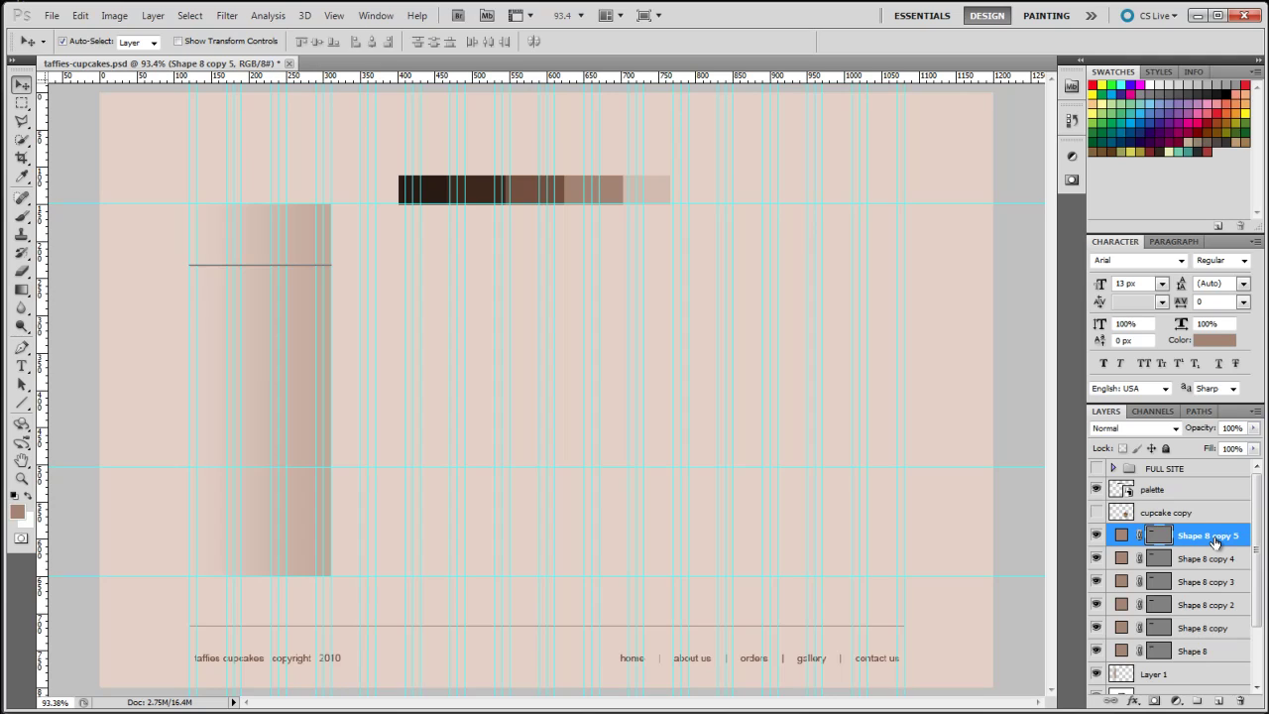
key(Down)
key(Down)
key(Down)
key(Down)
key(Down)
key(Down)
key(Down)
key(Down)
key(Down)
key(Down)
key(Down)
key(Down)
key(Down)
key(Down)
key(Down)
key(Down)
key(Down)
key(Down)
key(Down)
key(Down)
key(shift+Down)
key(shift+Down)
key(shift+Down)
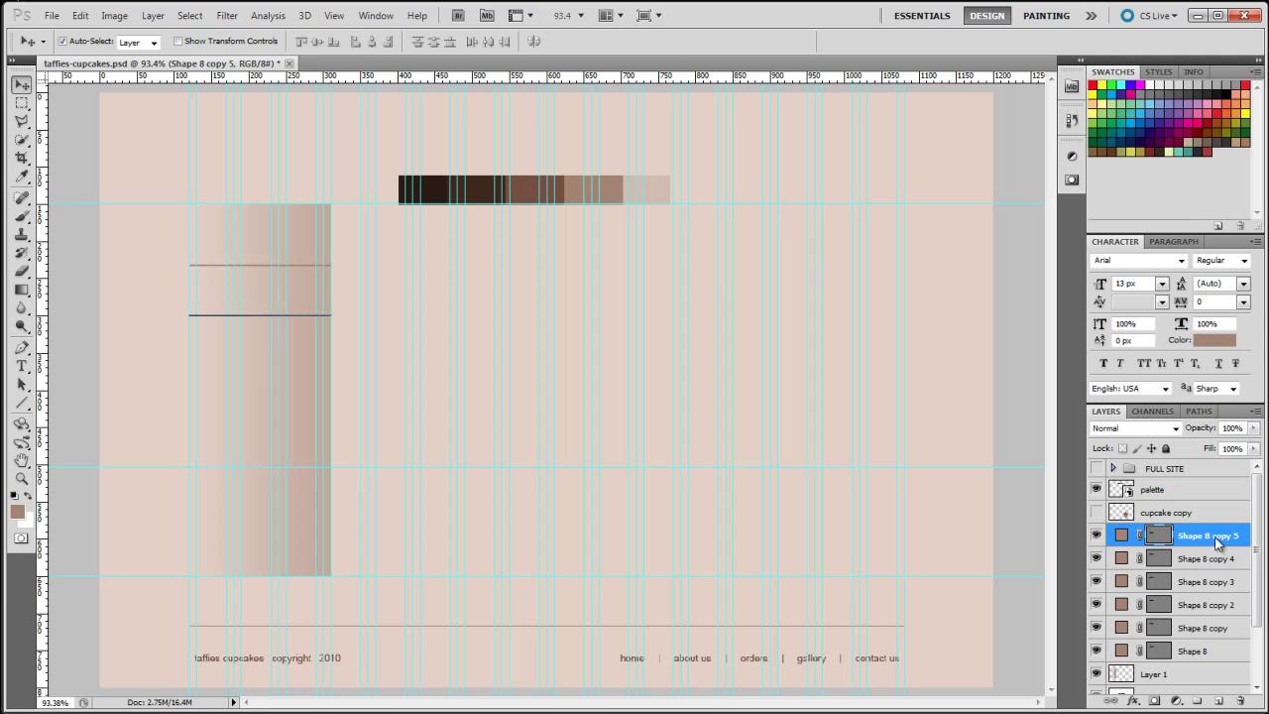
click(1225, 558)
key(Down)
key(Down)
key(Down)
key(Down)
key(Down)
key(Down)
key(Down)
key(Down)
key(Down)
key(Down)
key(Down)
key(Down)
key(Down)
key(Down)
key(Down)
key(Down)
key(Down)
key(Down)
key(Down)
key(Down)
click(1234, 583)
key(Down)
key(Down)
key(Down)
key(Down)
key(Down)
key(Down)
key(Down)
key(Down)
key(Down)
key(Down)
key(Down)
key(Down)
key(Down)
key(Down)
key(Down)
key(Down)
key(Down)
key(Down)
key(Down)
key(Down)
key(Down)
key(Down)
key(Down)
key(Down)
key(Down)
key(Down)
key(Down)
key(Down)
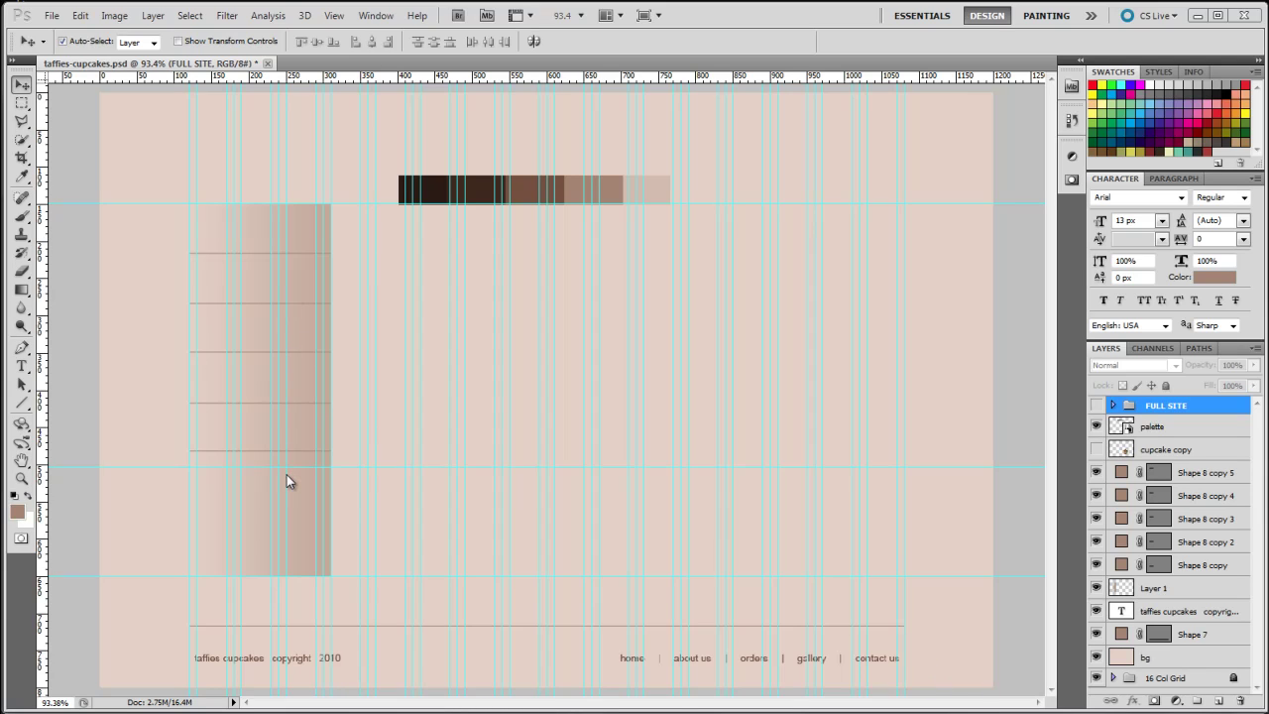
Recolour Shape 8 copy and copy 2 to the page's light pink e7d2c9
mouse_move(1134, 563)
mouse_down()
mouse_move(1123, 579)
mouse_move(1107, 555)
mouse_move(1141, 571)
mouse_up()
key(Escape)
click(1124, 567)
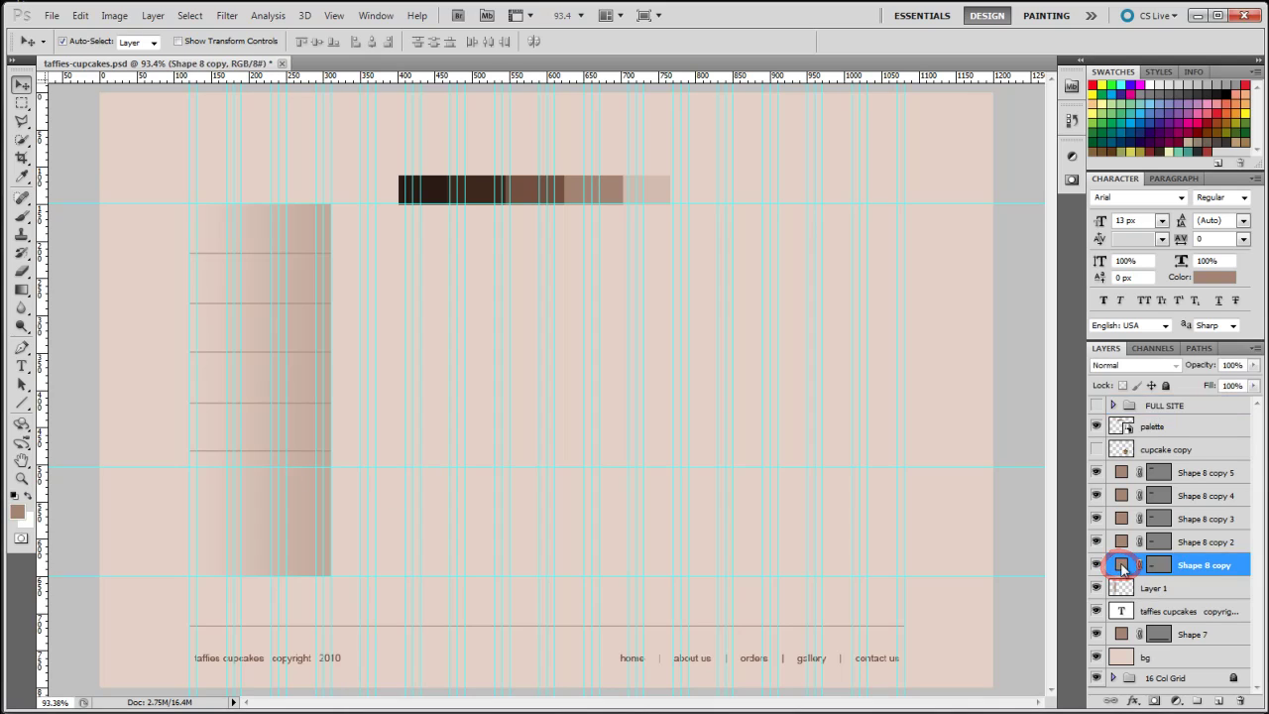
double_click(1123, 567)
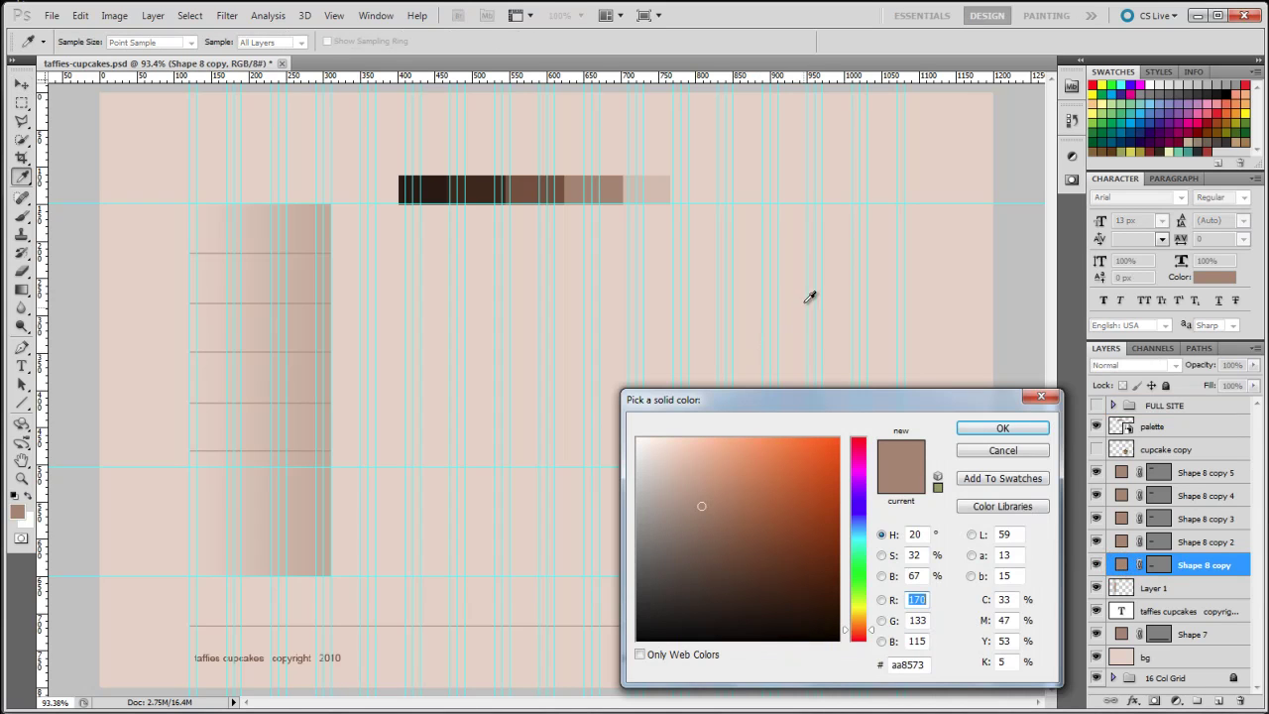
click(797, 284)
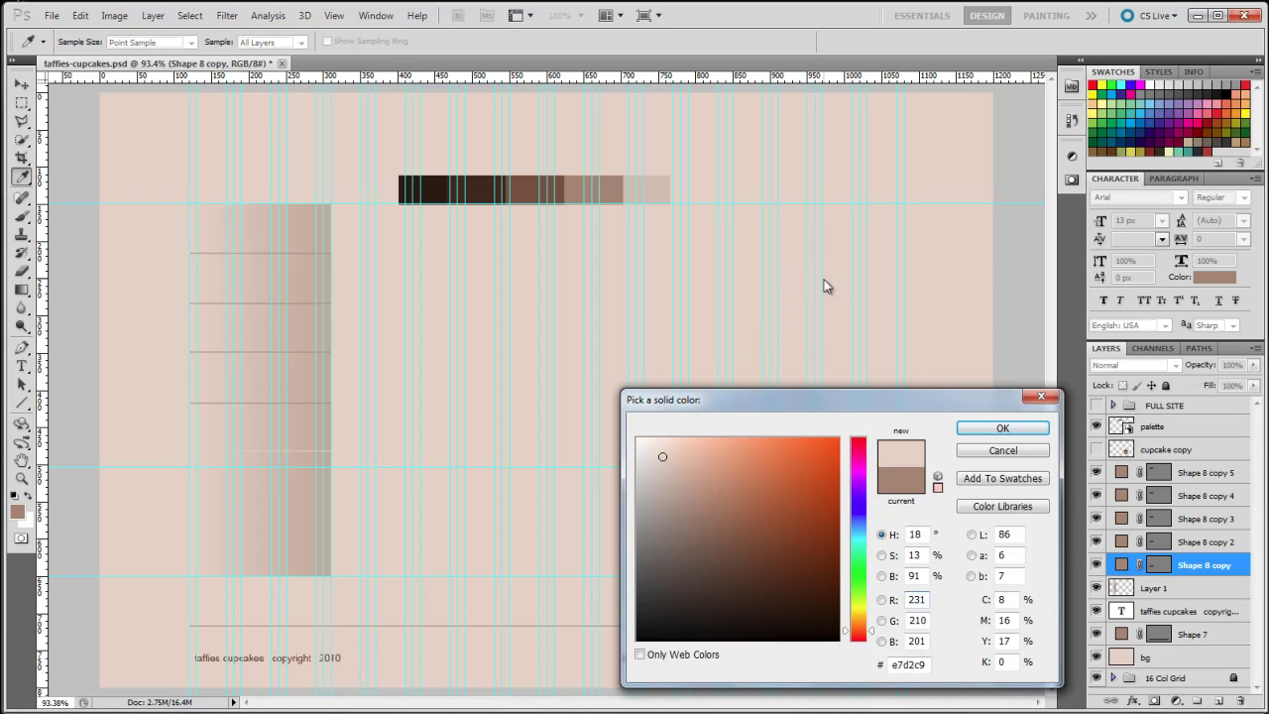
click(1002, 428)
double_click(1121, 542)
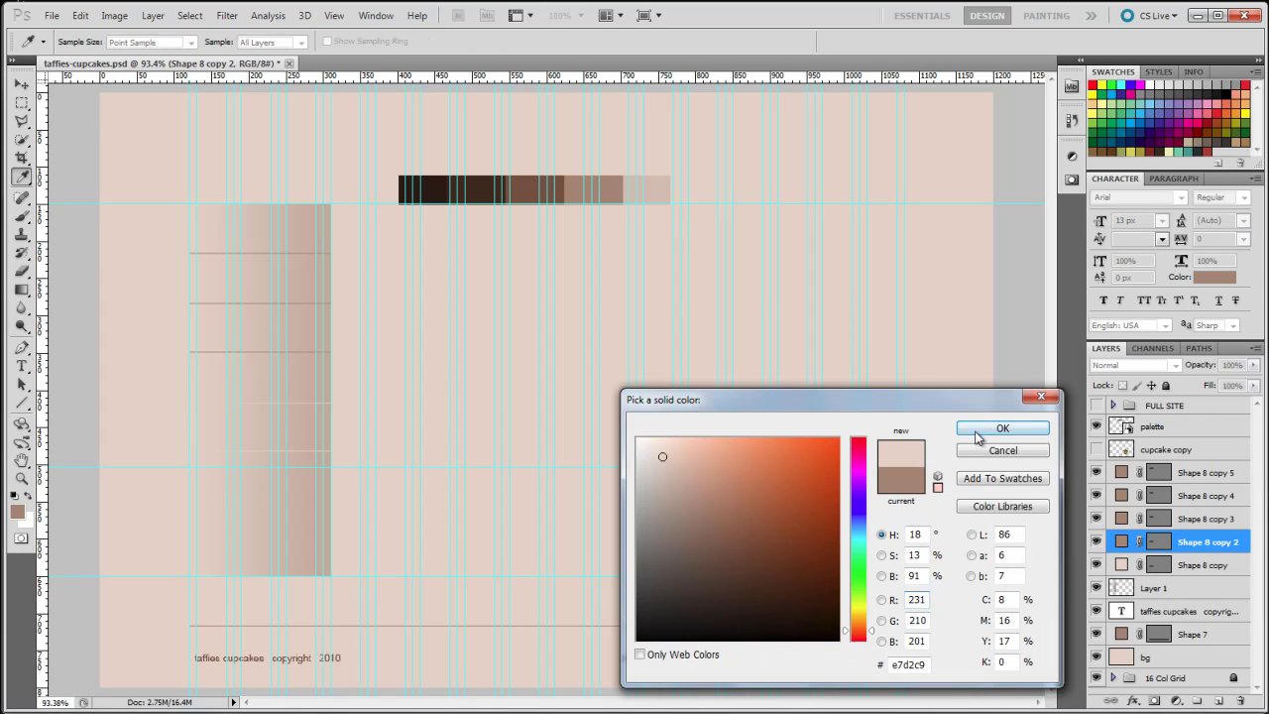
click(978, 433)
click(1122, 520)
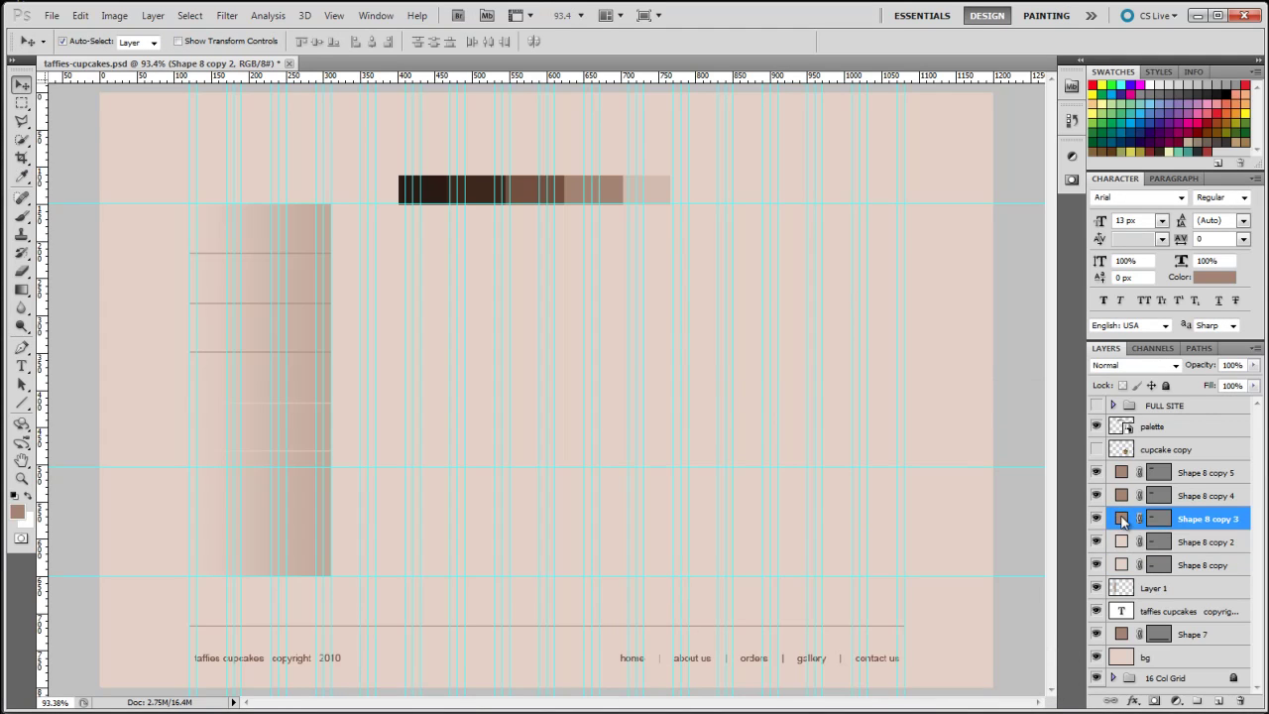
Recolour Shape 8 copies 3, 4 and 5 to the same light pink
double_click(1122, 519)
click(830, 301)
click(971, 430)
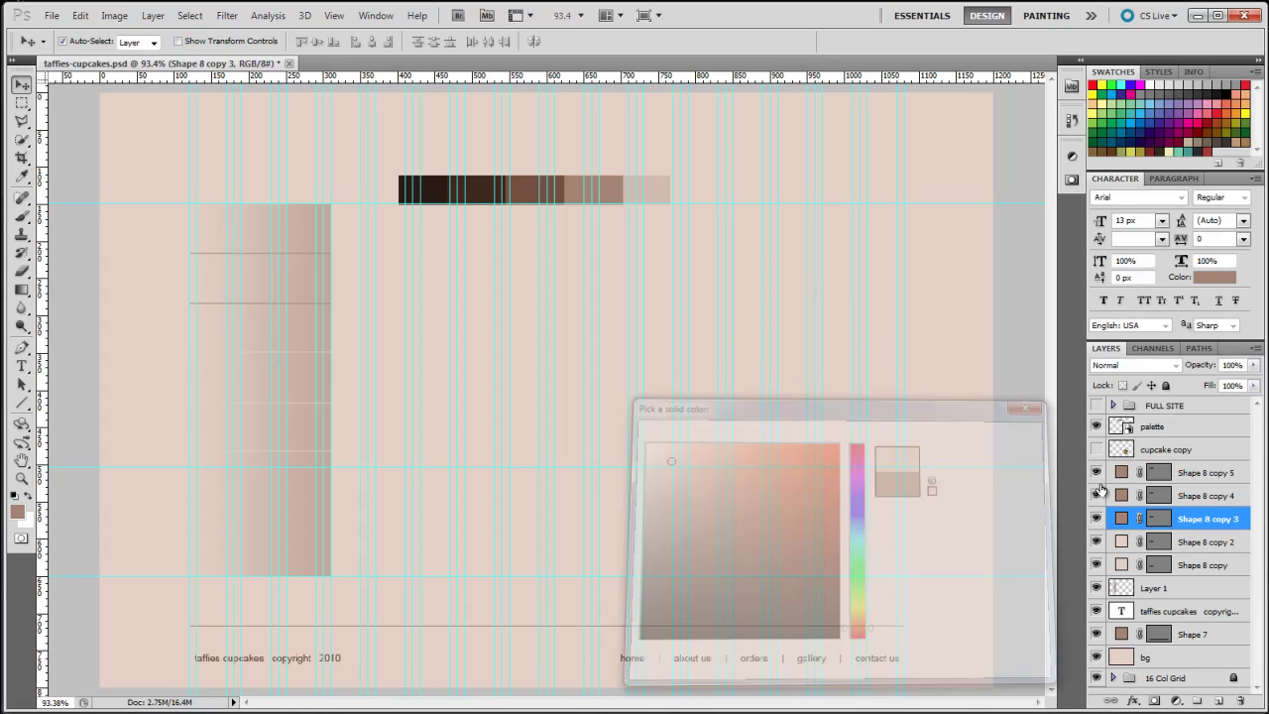
double_click(1121, 495)
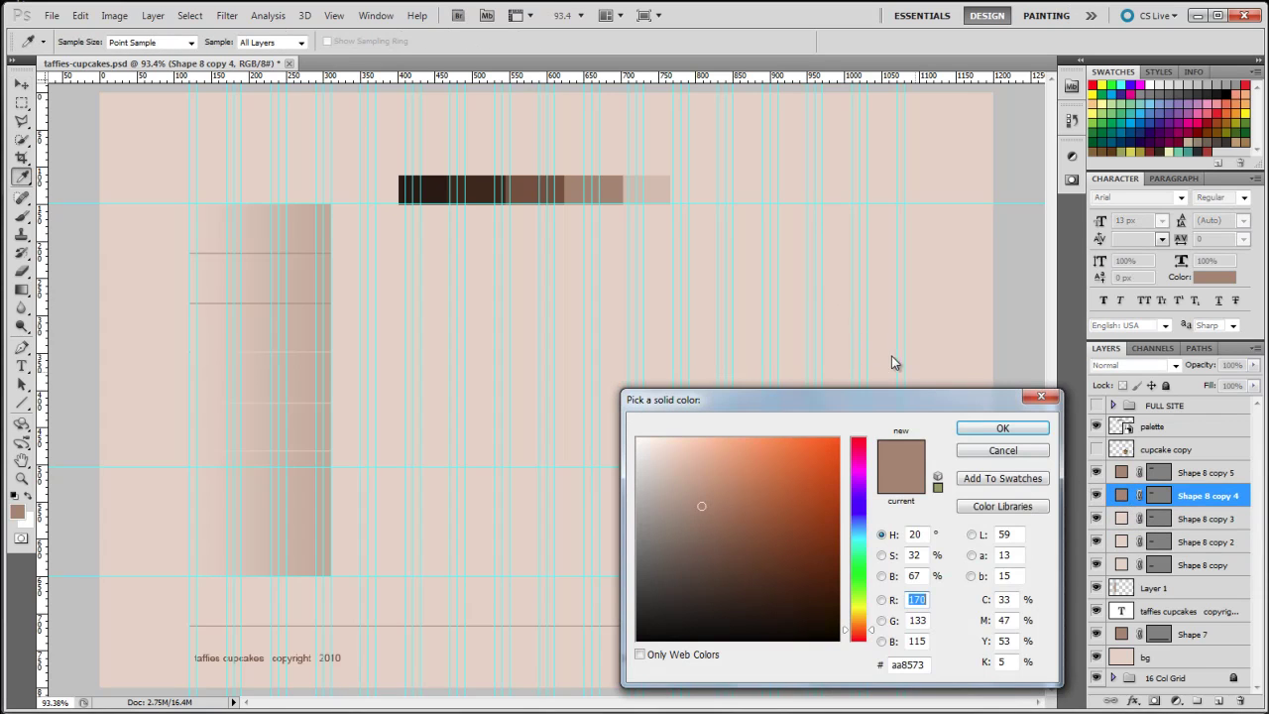
click(893, 363)
click(999, 429)
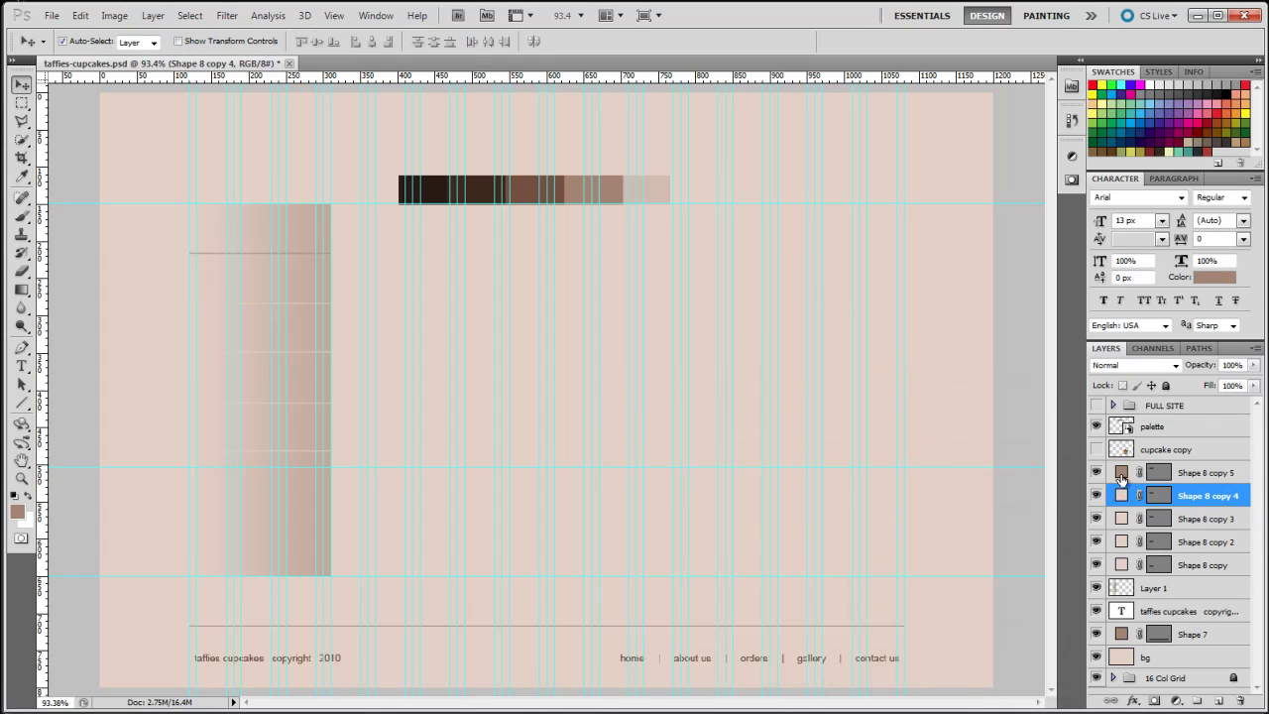
double_click(1122, 473)
click(842, 340)
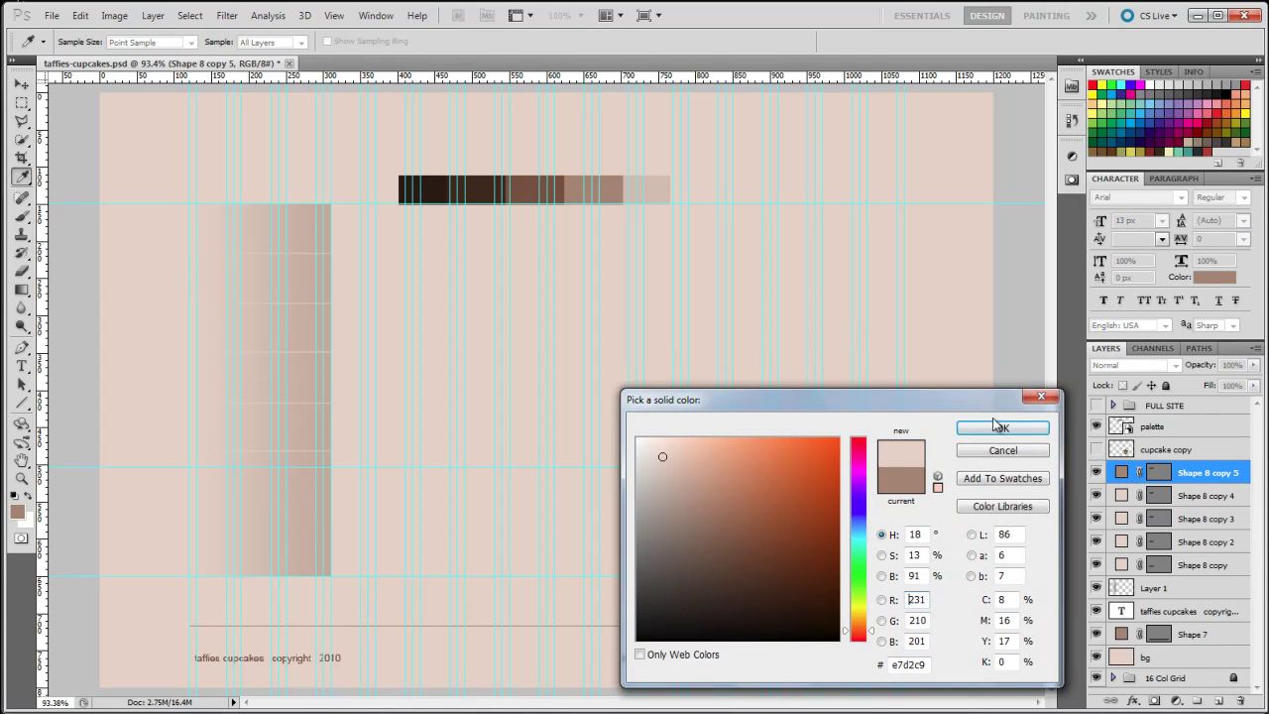
click(1000, 428)
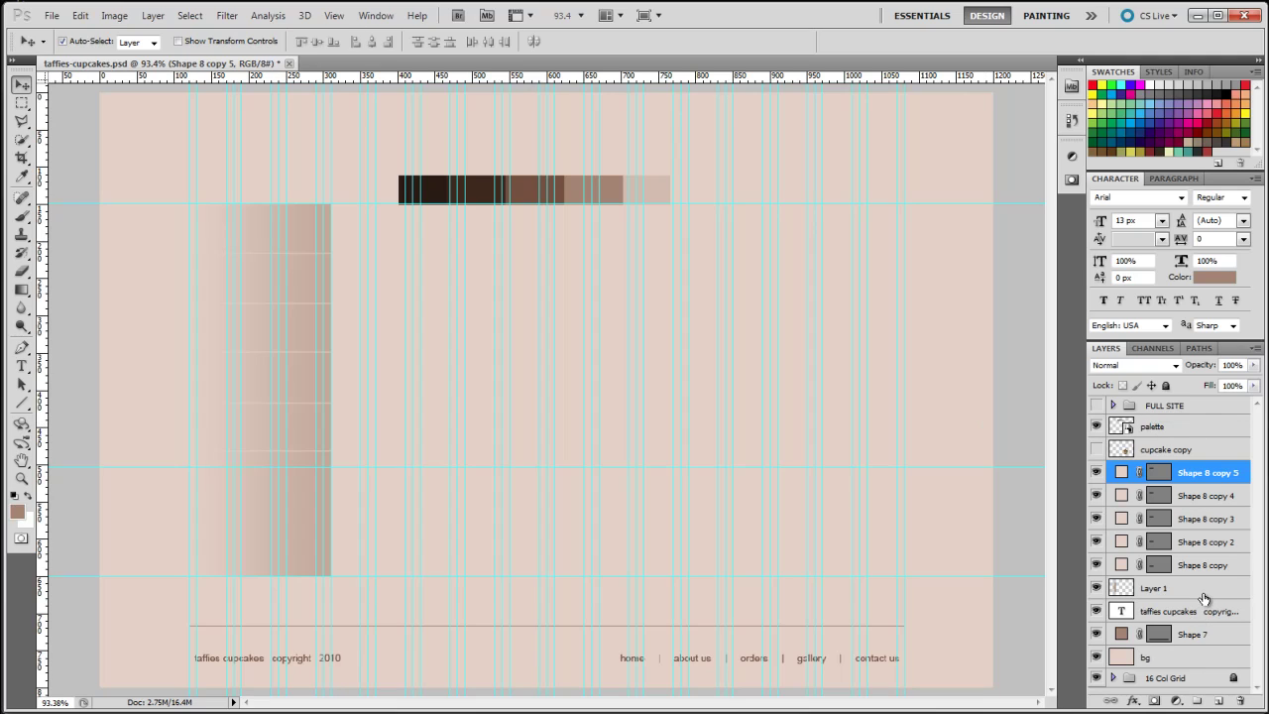
Select all five divider line layers together in the Layers panel
click(1228, 566)
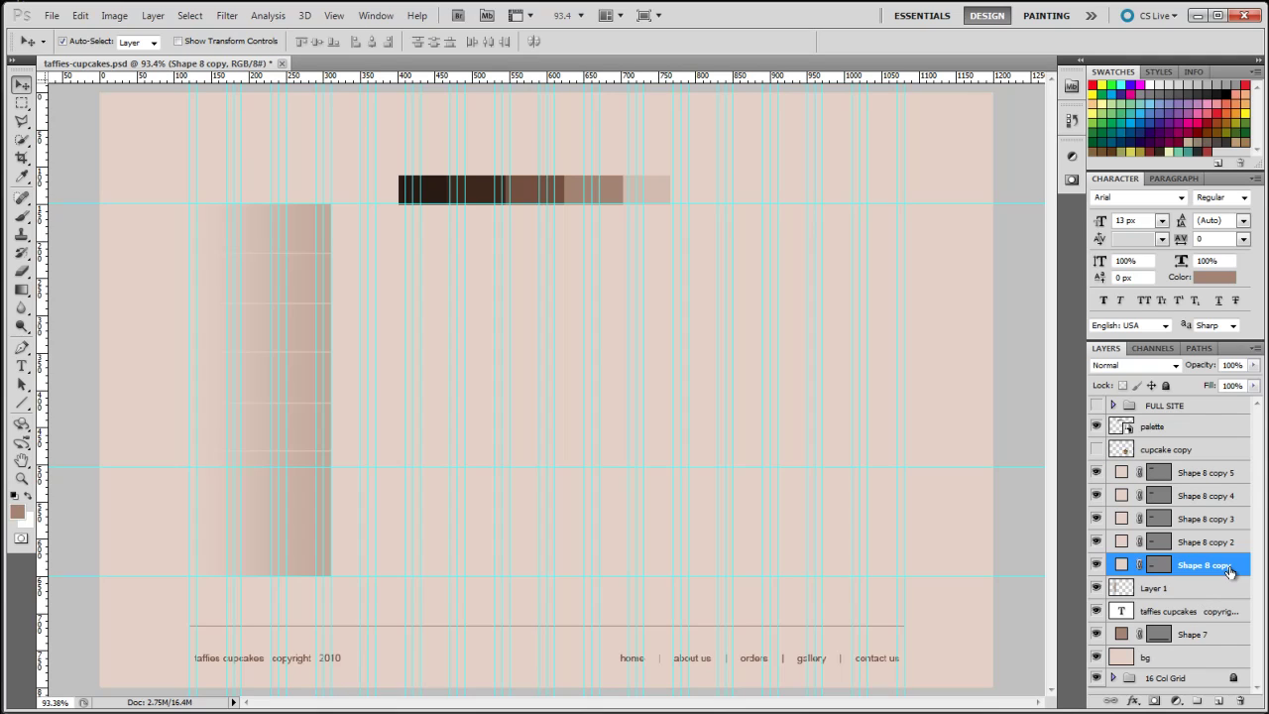
ctrl+click(1228, 541)
ctrl+click(1230, 519)
ctrl+click(1230, 496)
ctrl+click(1230, 473)
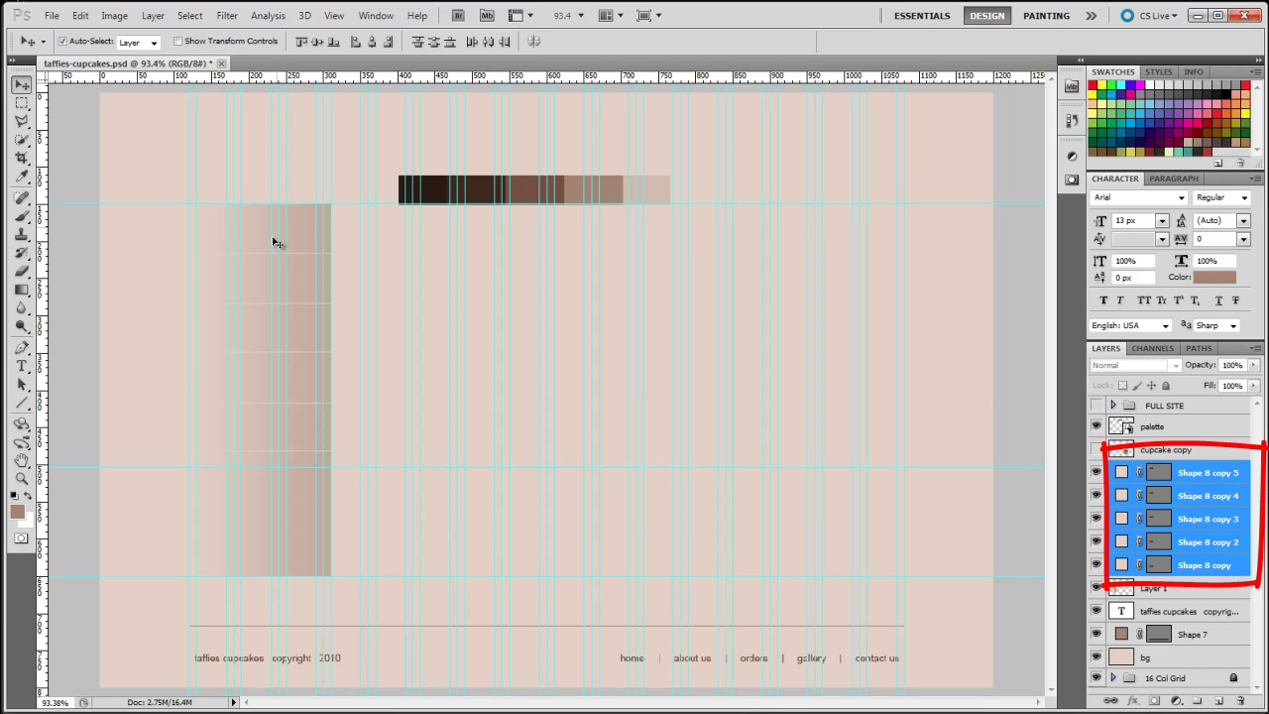
click(1256, 349)
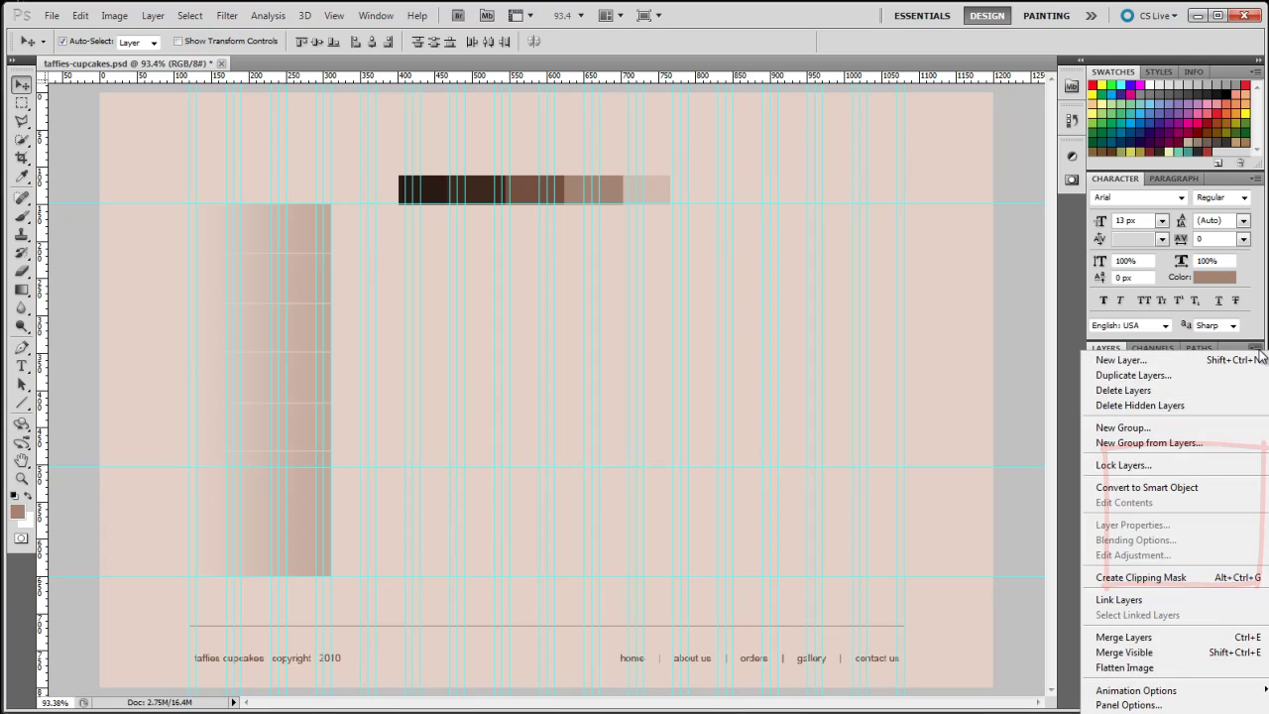
Group the five divider layers into a new group named navi-lines
click(1209, 447)
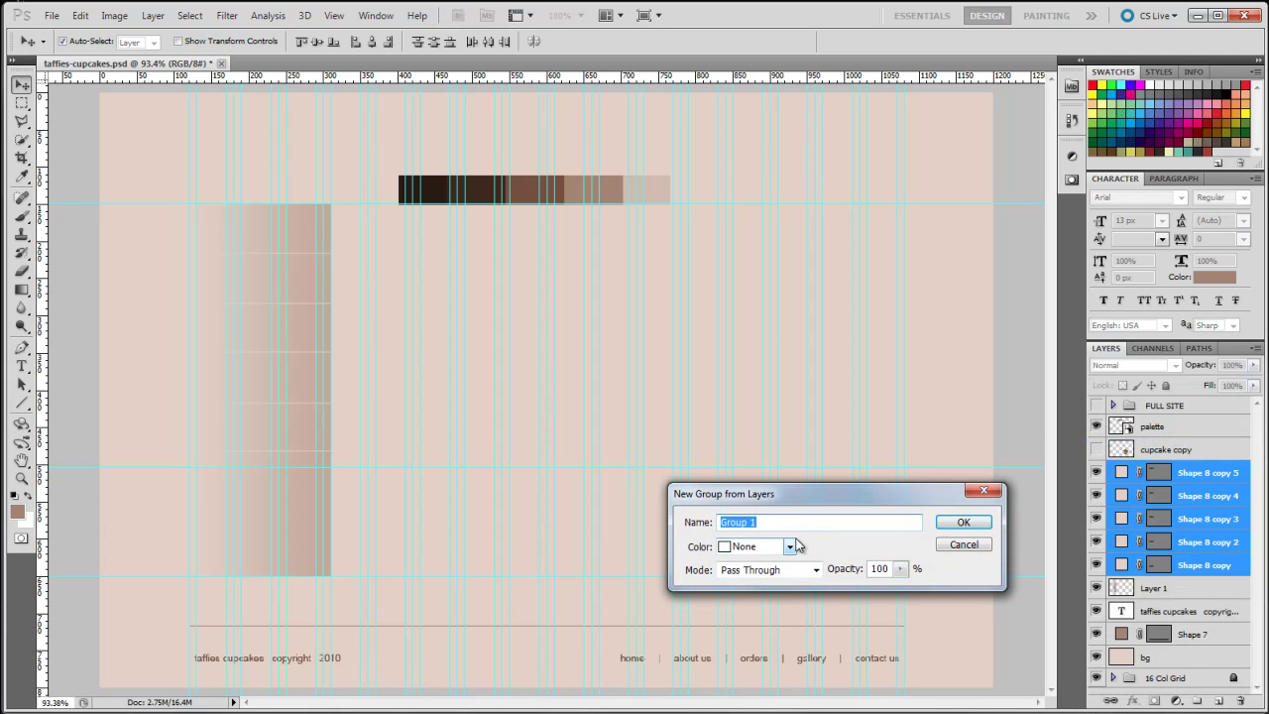
text(navilines)
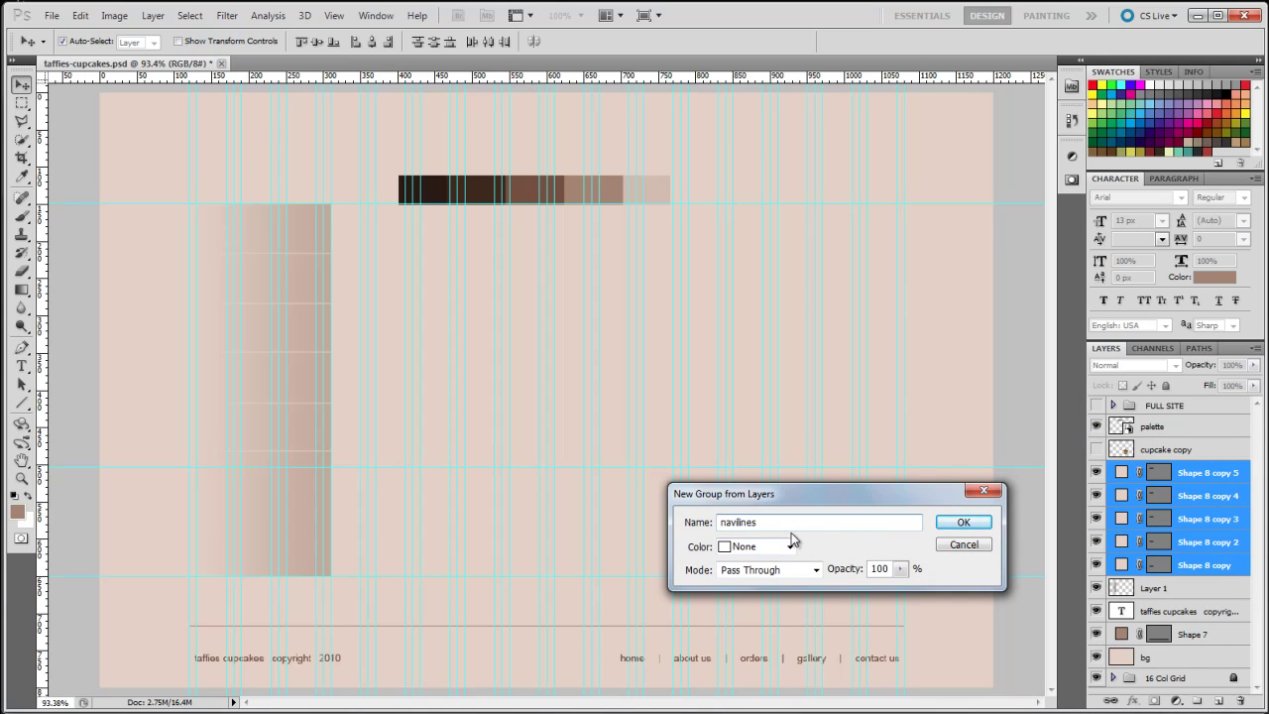
text(i-)
click(962, 523)
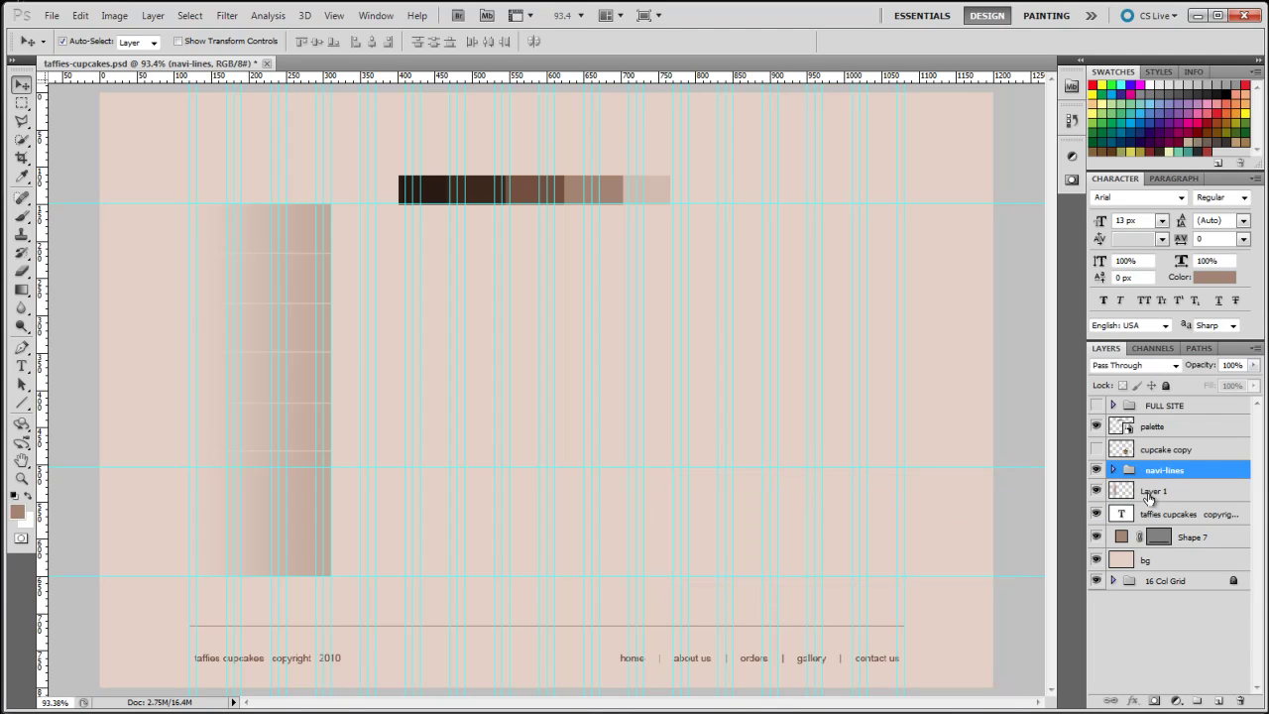
Rename Layer 1 to 'nav bg' and Shape 7 to 'footer line'
click(1096, 491)
click(1097, 491)
click(1159, 491)
double_click(1158, 491)
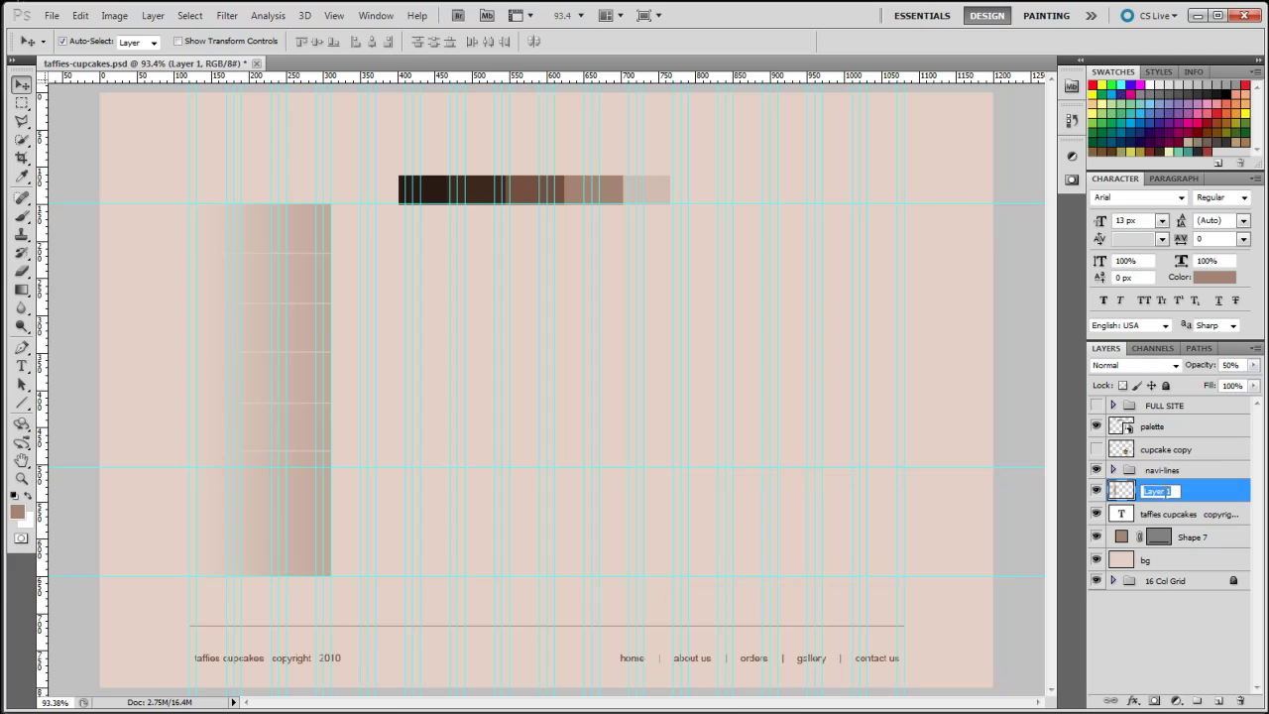
text(nav bg)
key(Return)
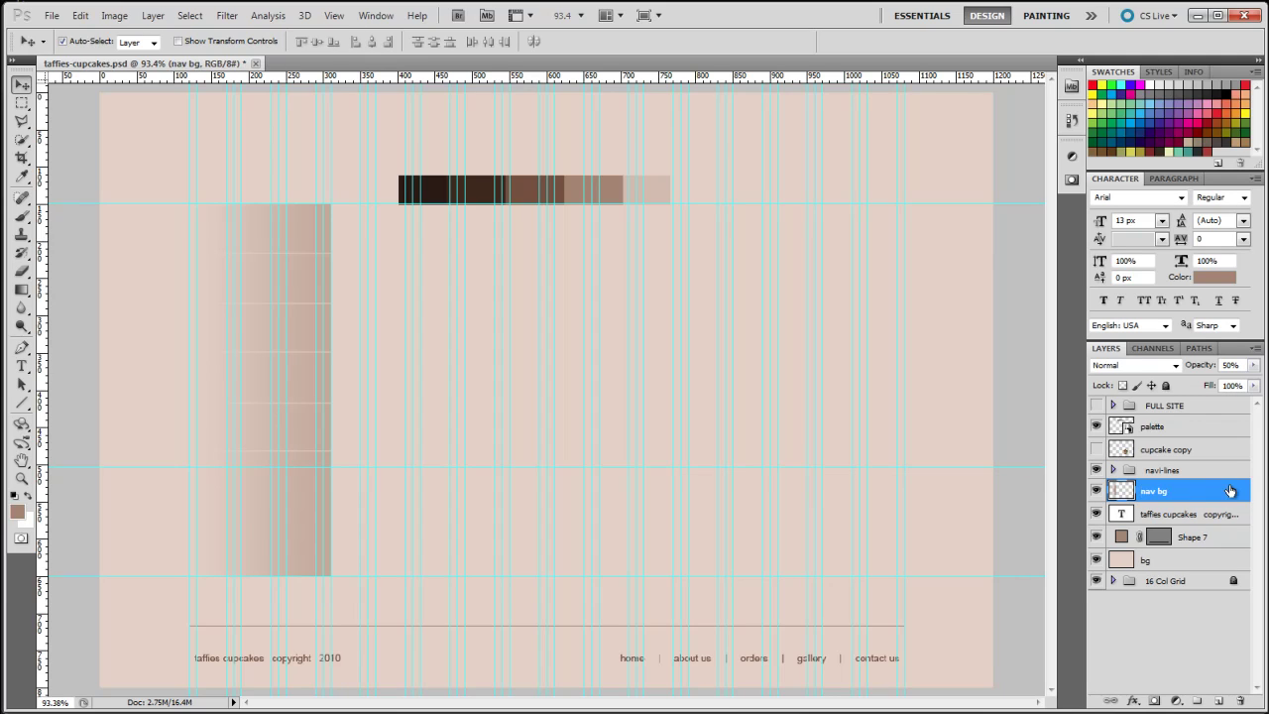
click(1198, 545)
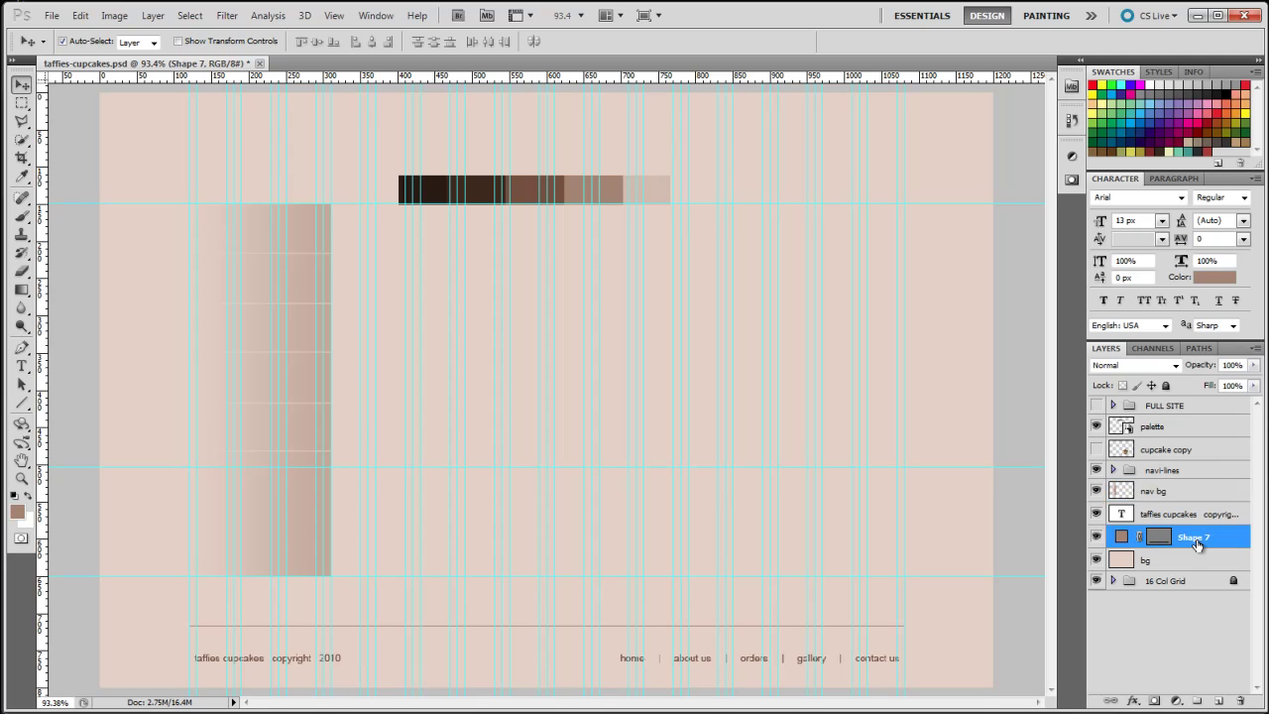
double_click(1196, 538)
text(footer line)
key(Return)
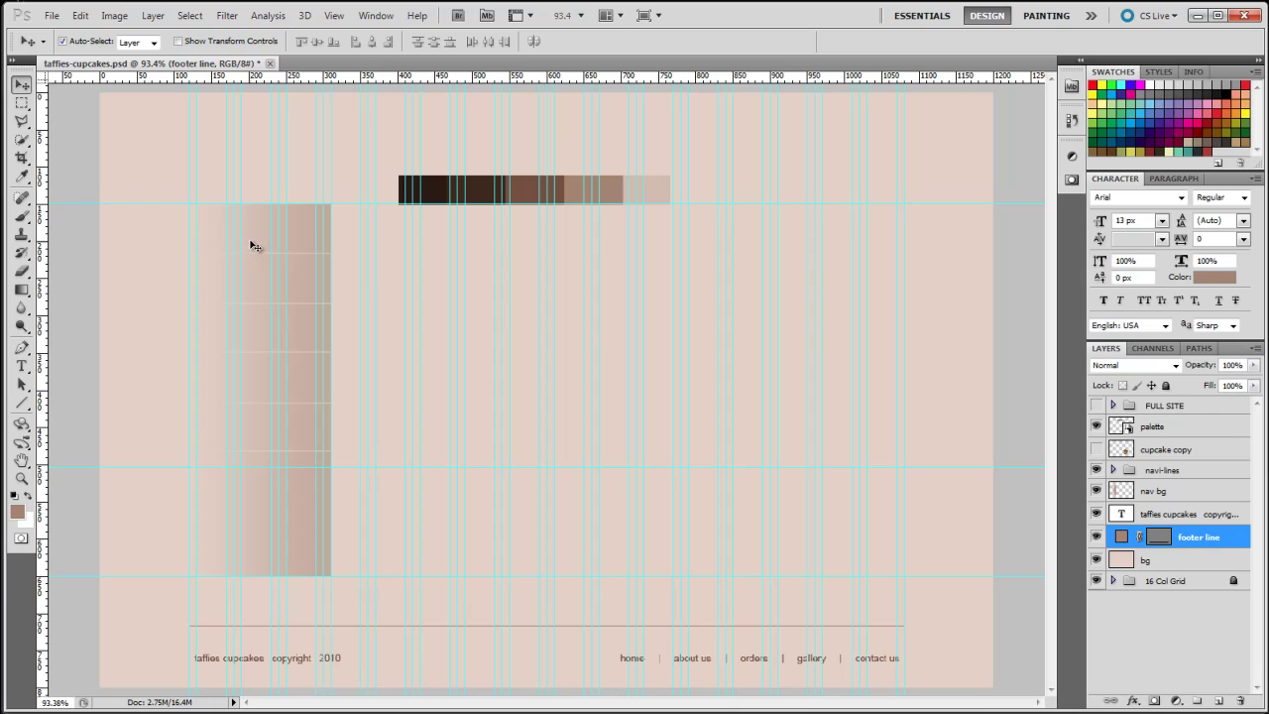
Type the sidebar links home, about us, orders, gallery and contact, one below another
click(21, 366)
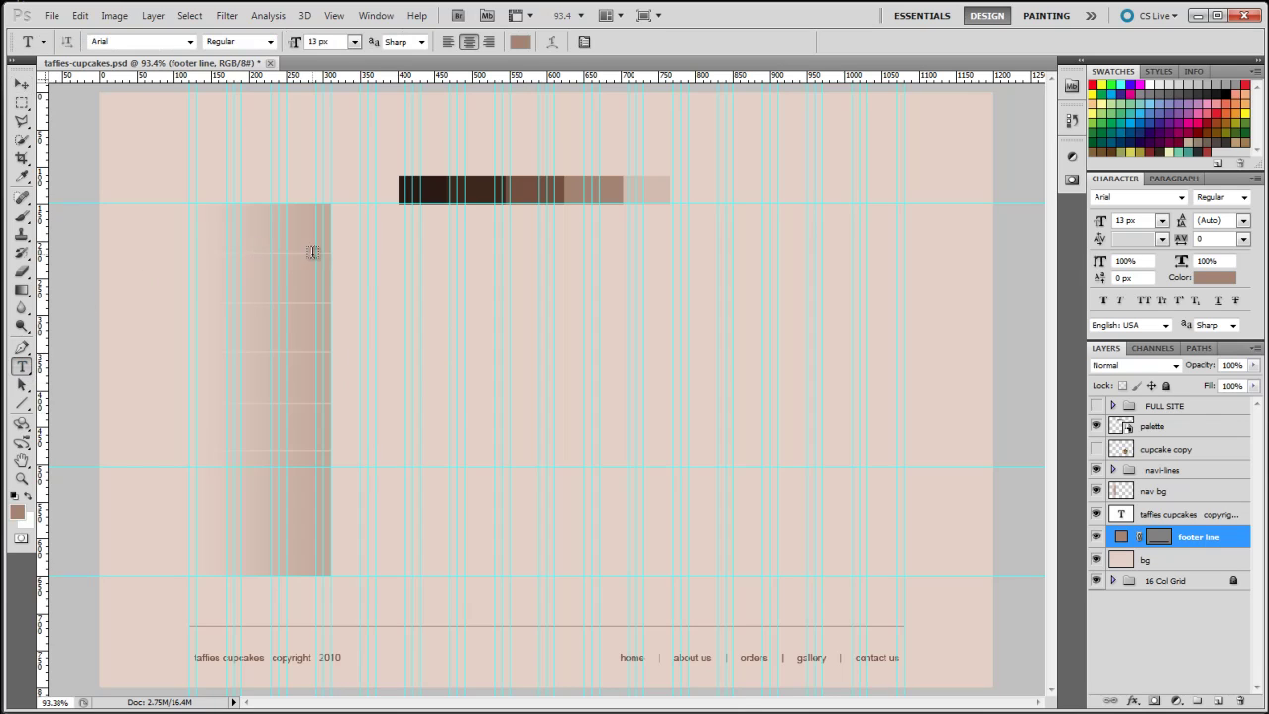
click(254, 233)
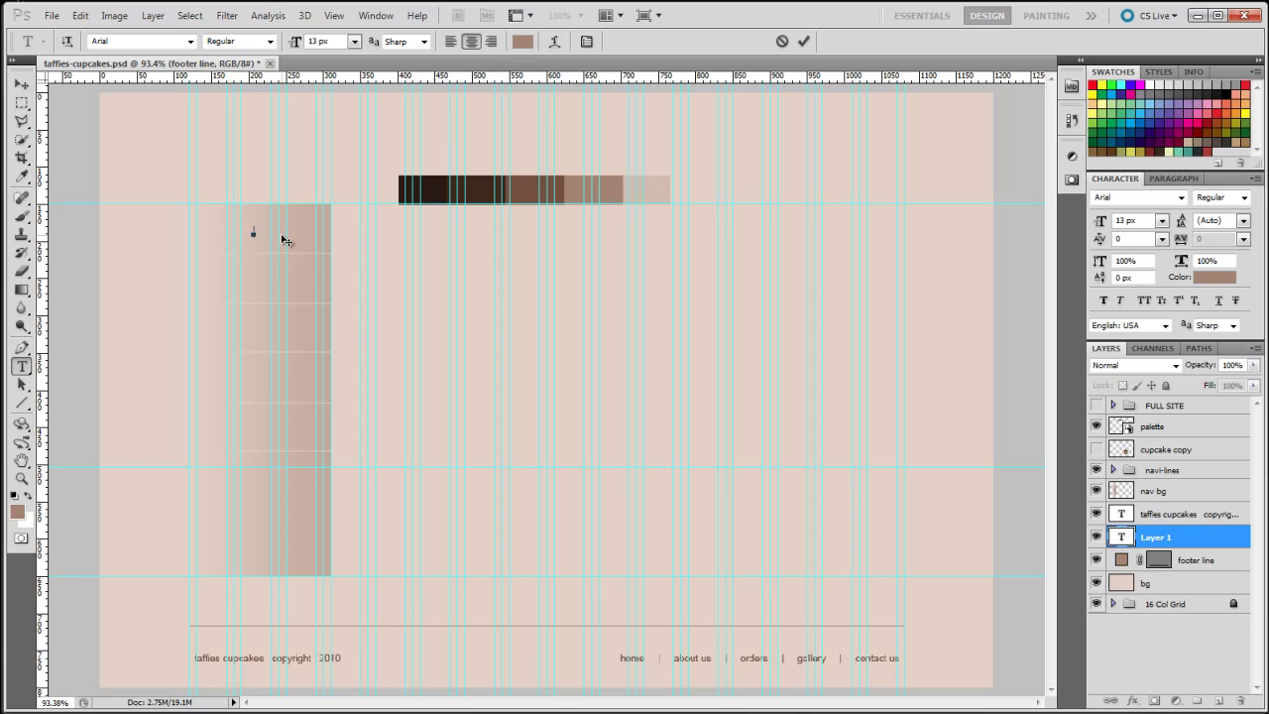
text(home)
click(247, 281)
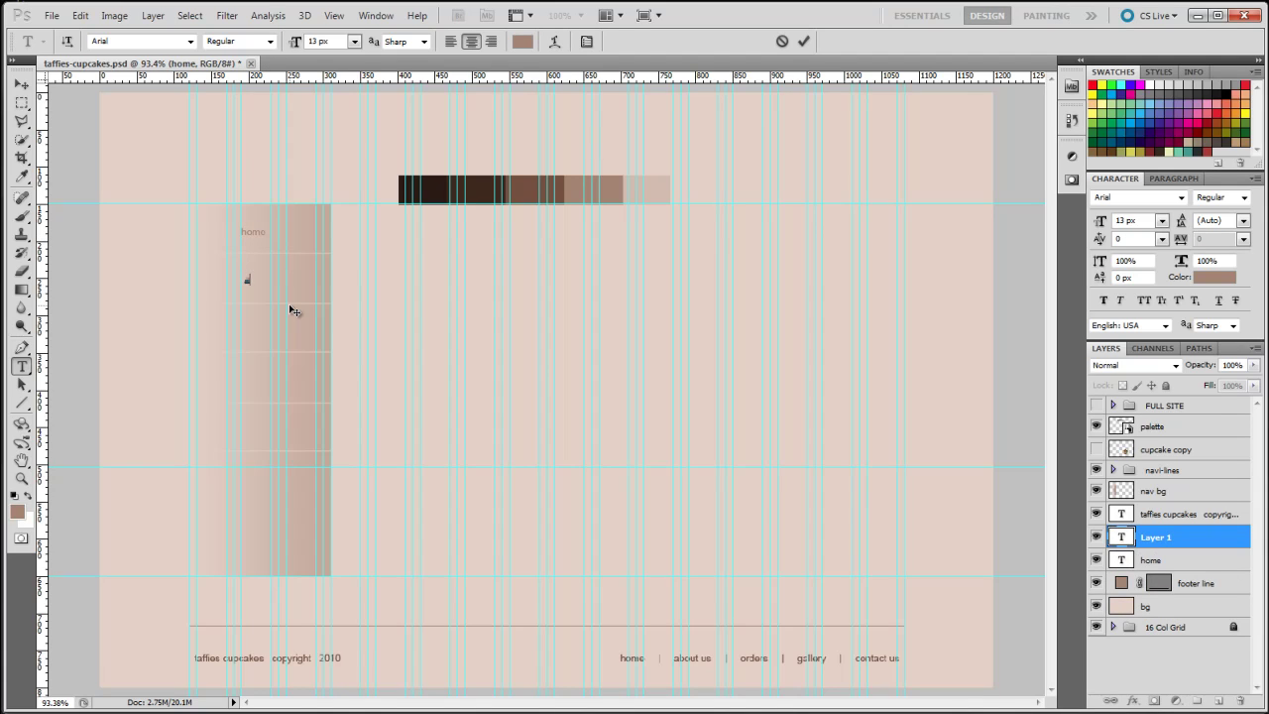
text(about us)
click(254, 331)
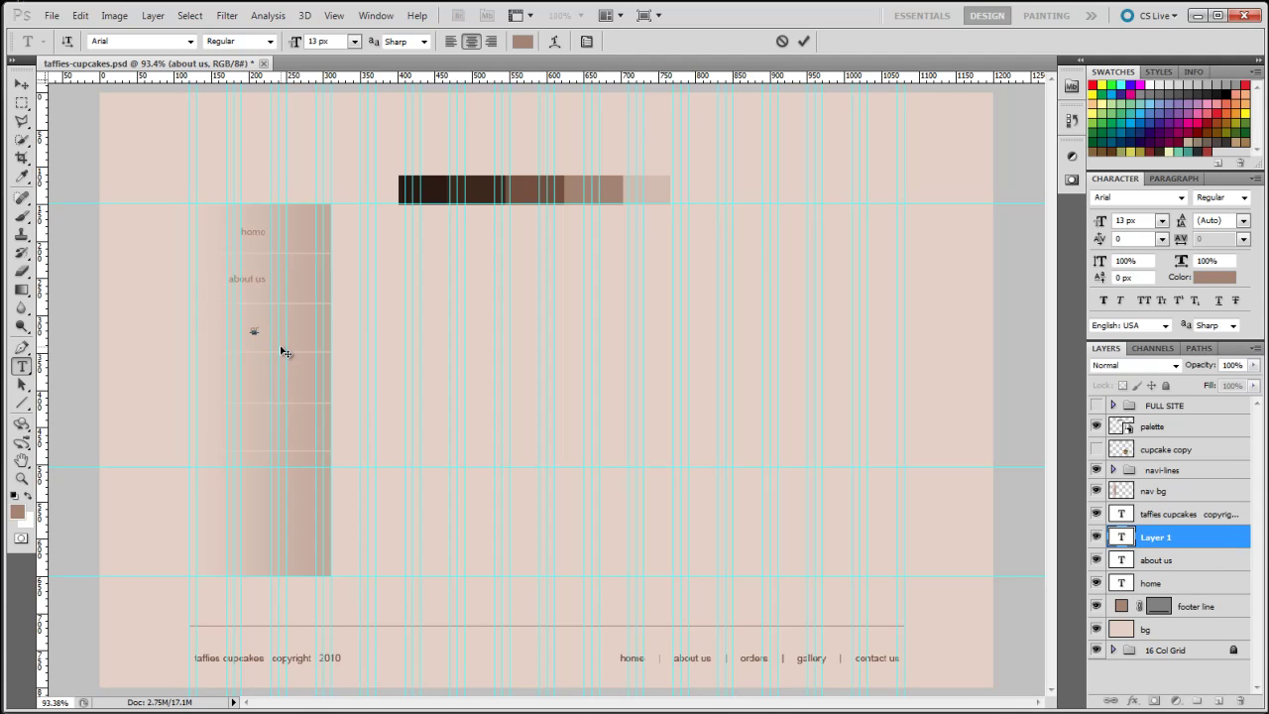
click(253, 381)
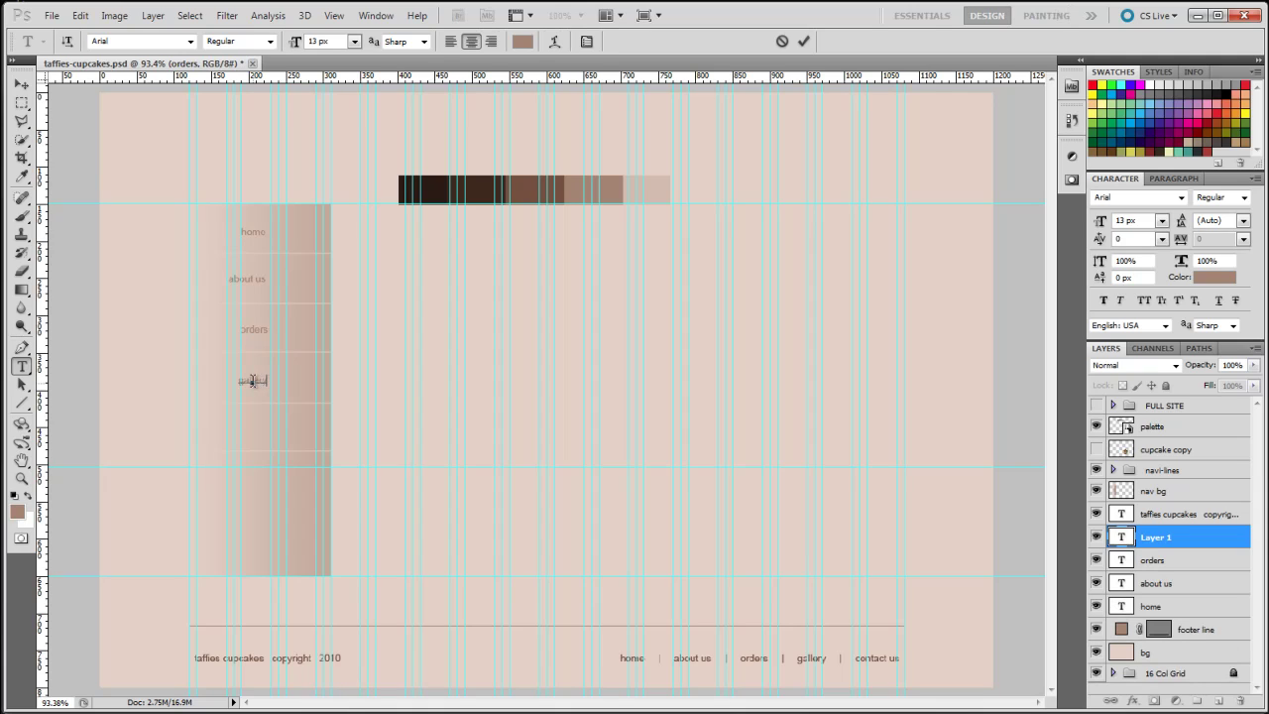
click(253, 433)
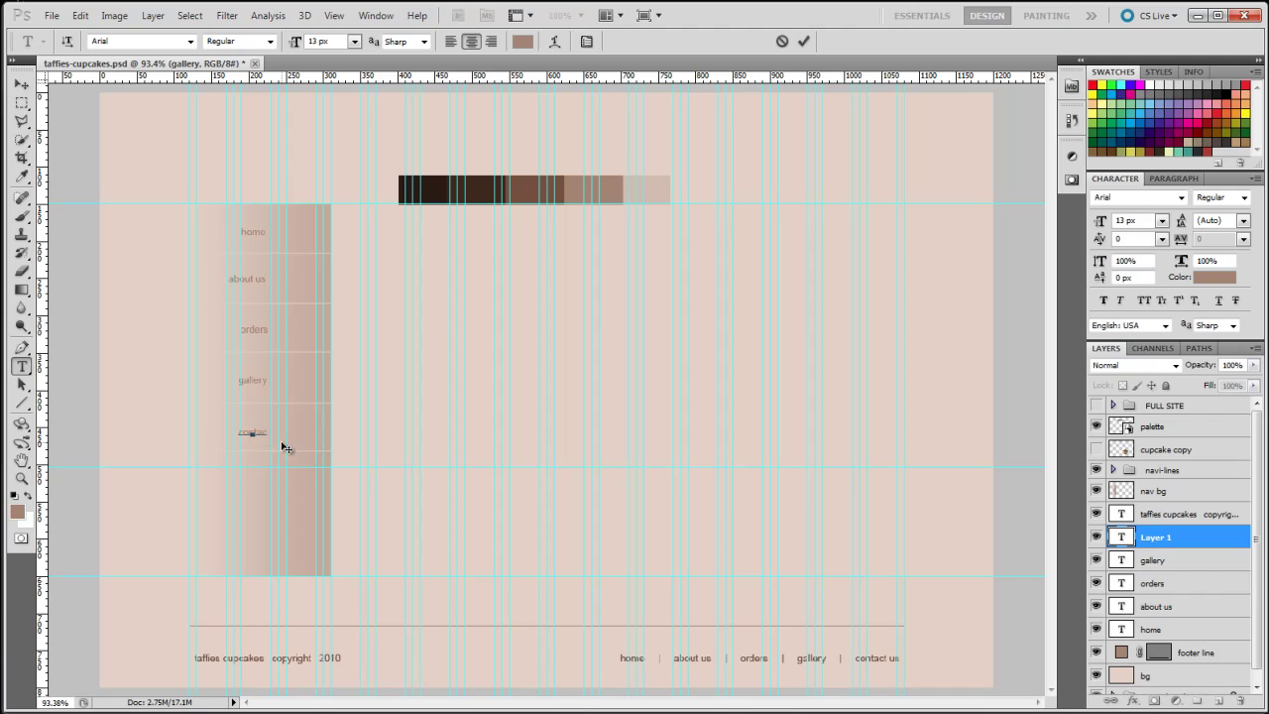
click(21, 85)
click(21, 366)
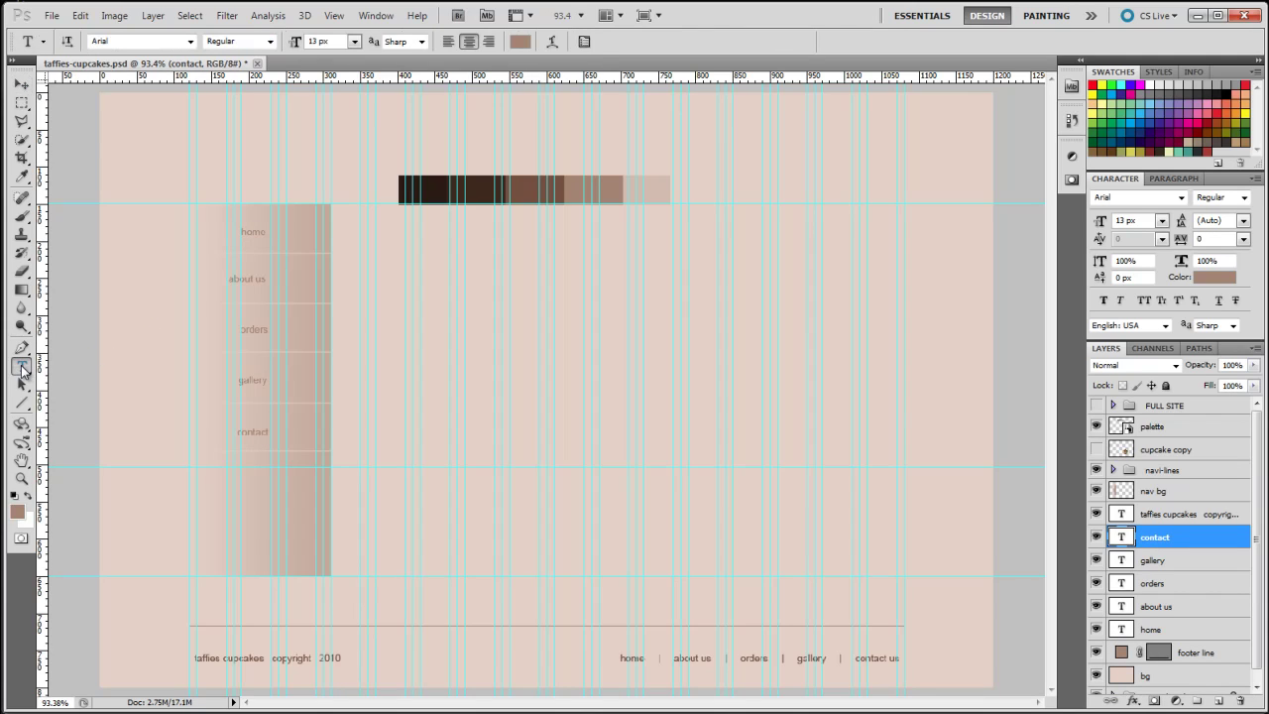
click(267, 232)
Set the home link to Myriad Pro at 20 px
drag(268, 232, 238, 231)
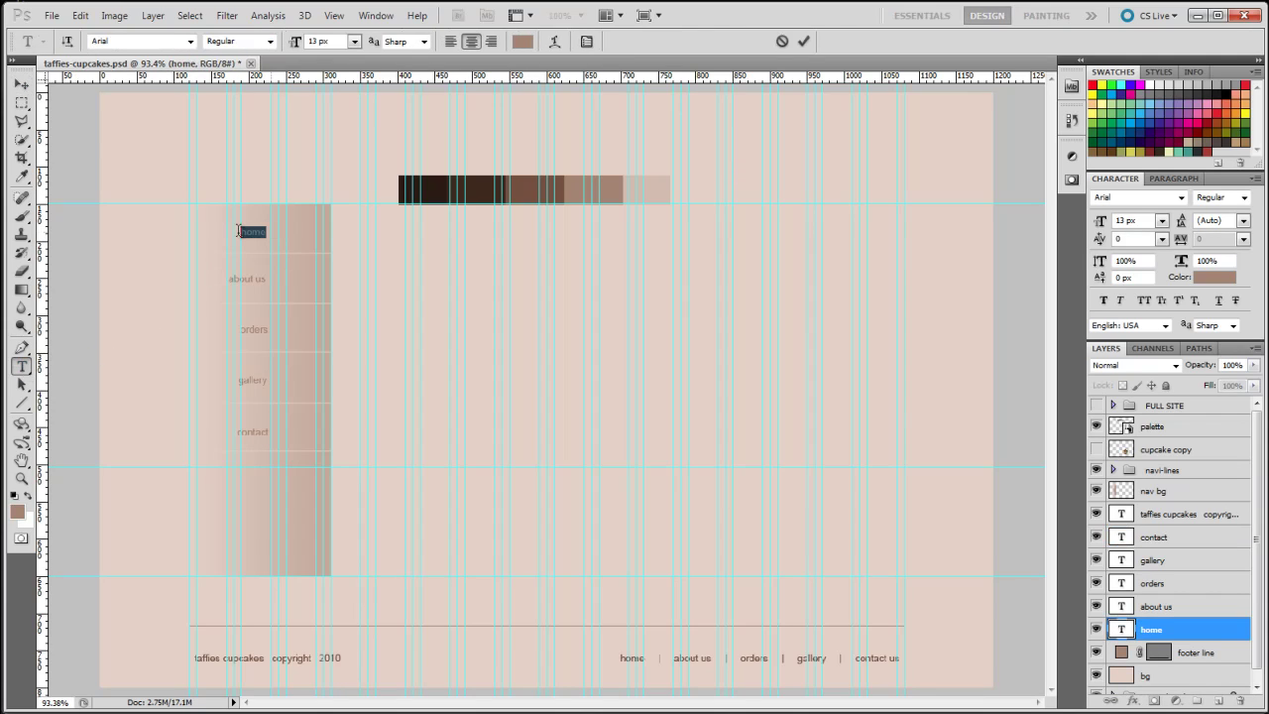
click(189, 42)
click(149, 136)
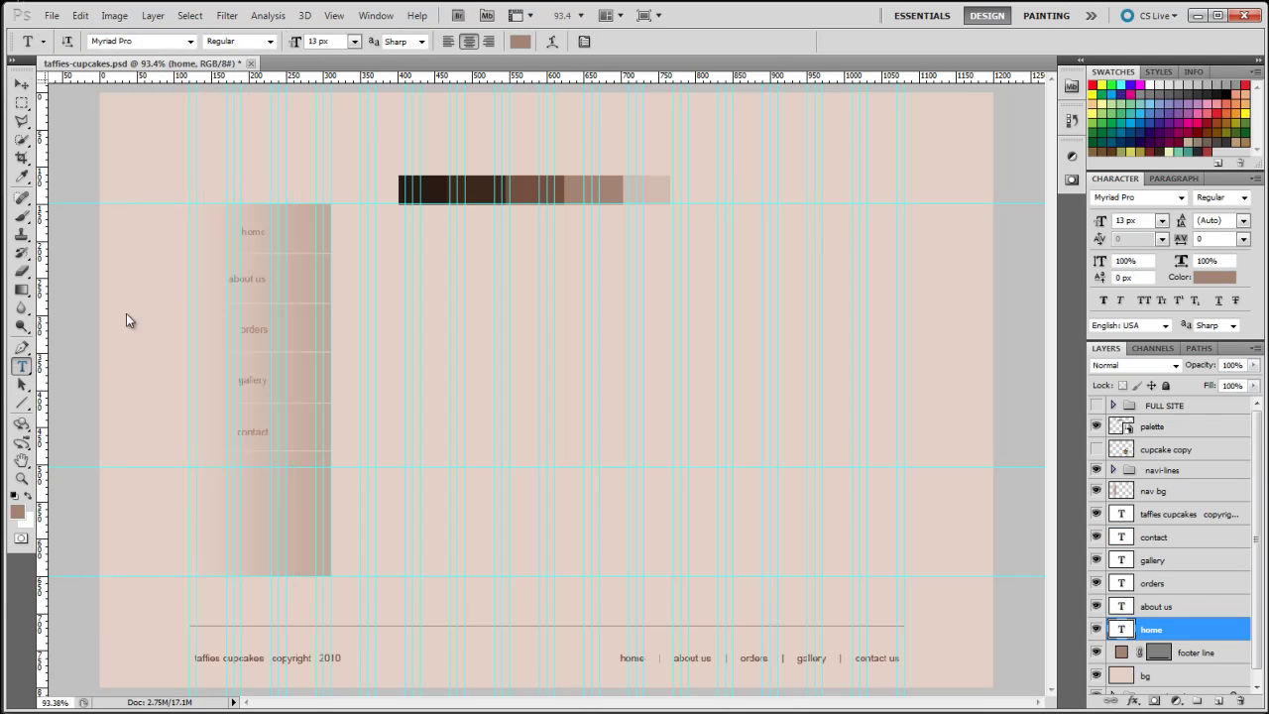
click(263, 230)
drag(268, 231, 240, 232)
drag(295, 42, 299, 44)
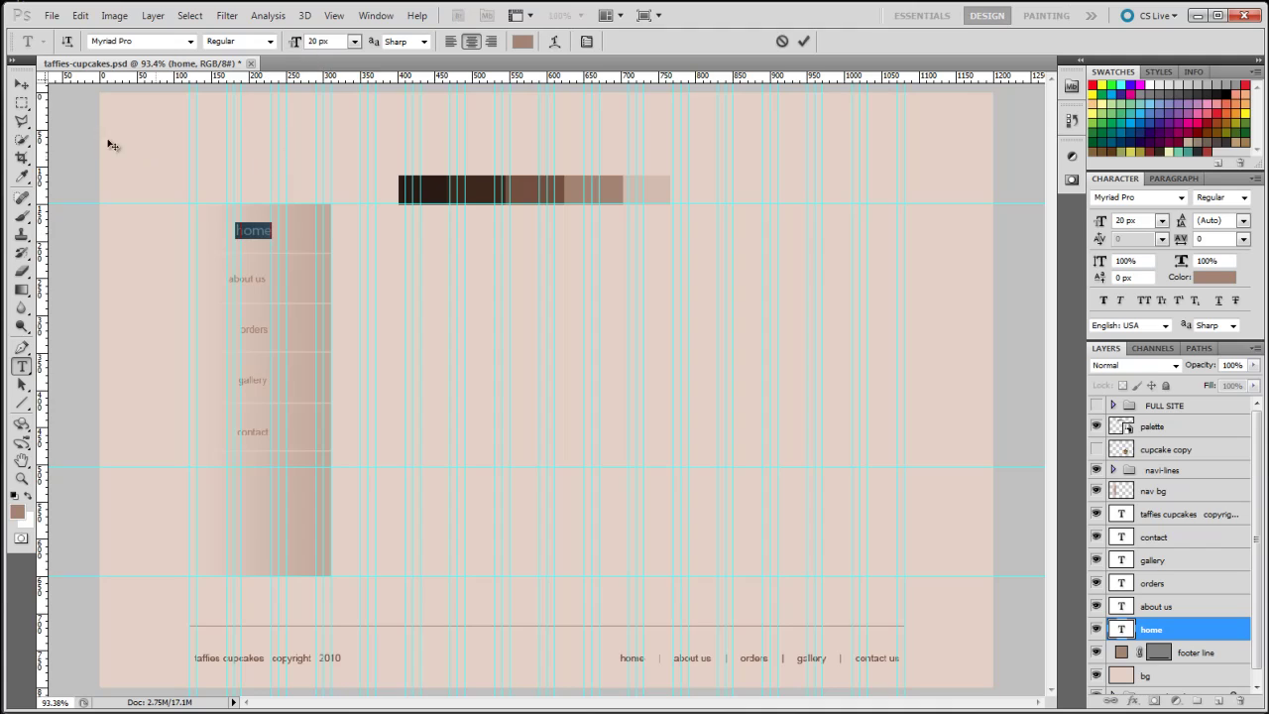
click(24, 87)
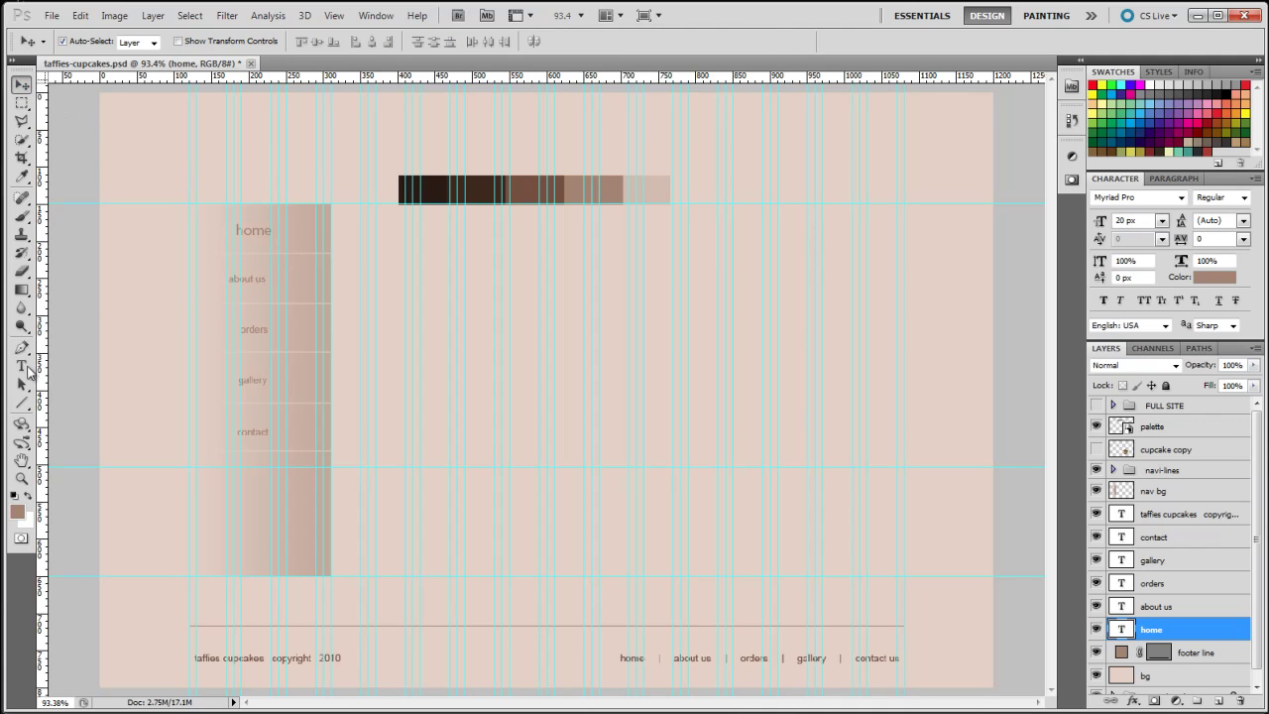
Highlight the about us link text with the Type tool for restyling
click(21, 366)
triple_click(249, 278)
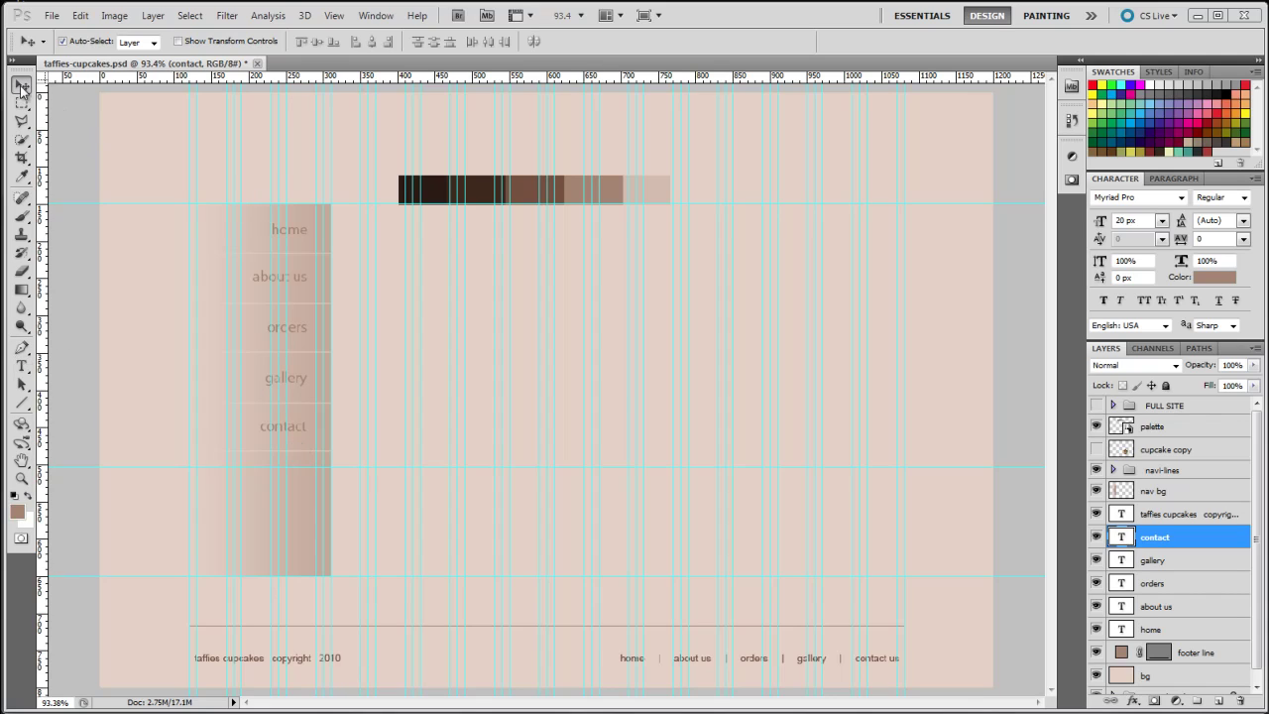
click(23, 371)
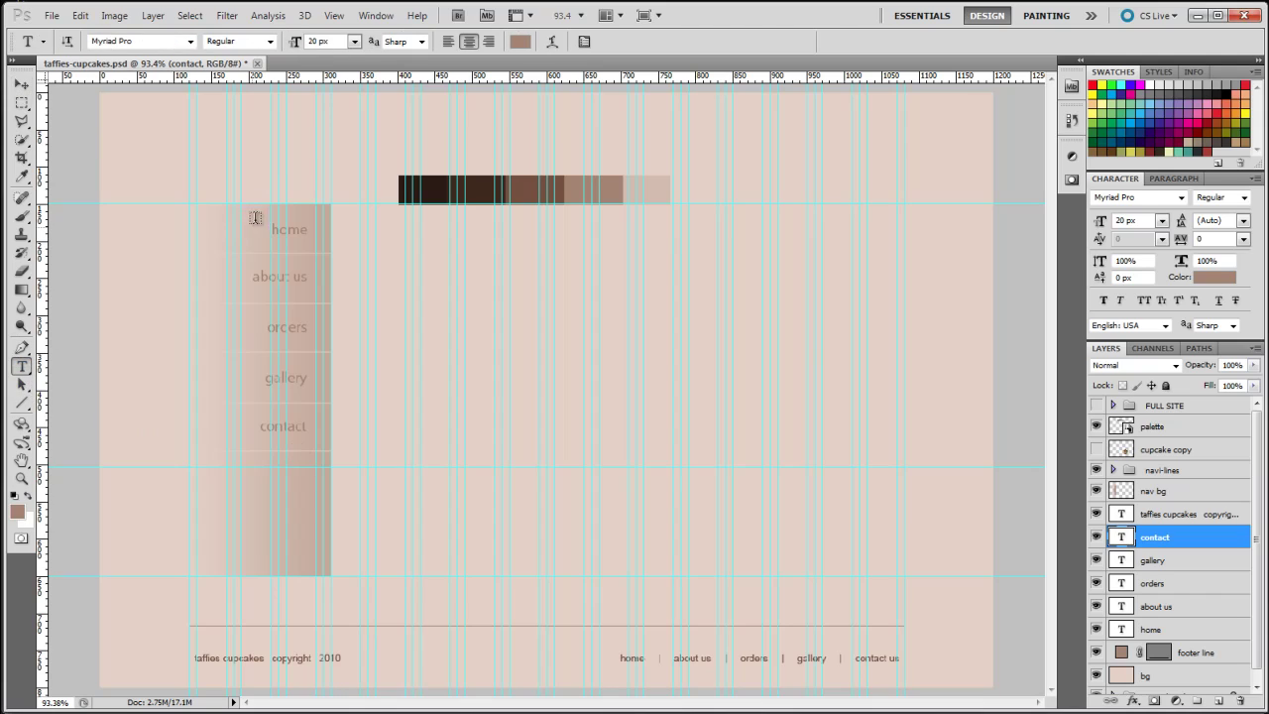
click(304, 277)
drag(303, 277, 227, 276)
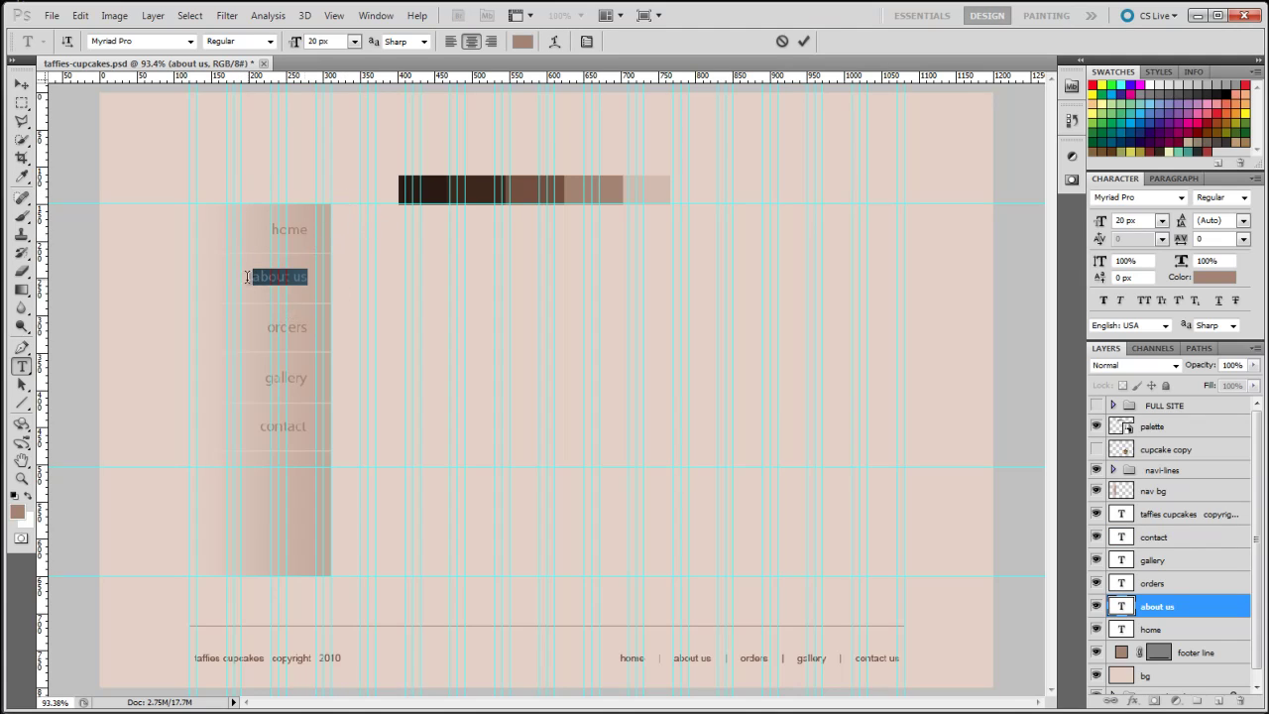
Colour the about us link dark brown 26130c sampled from the palette's darkest swatch
drag(310, 276, 238, 277)
click(521, 42)
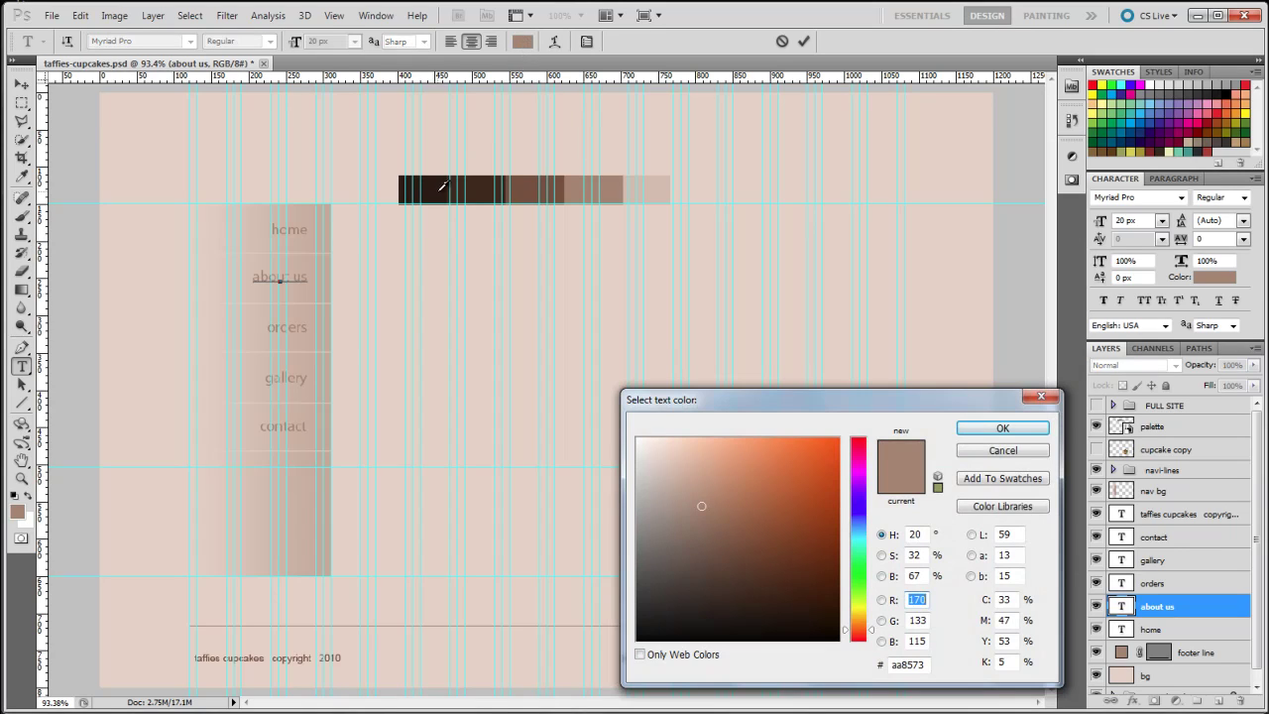
click(442, 185)
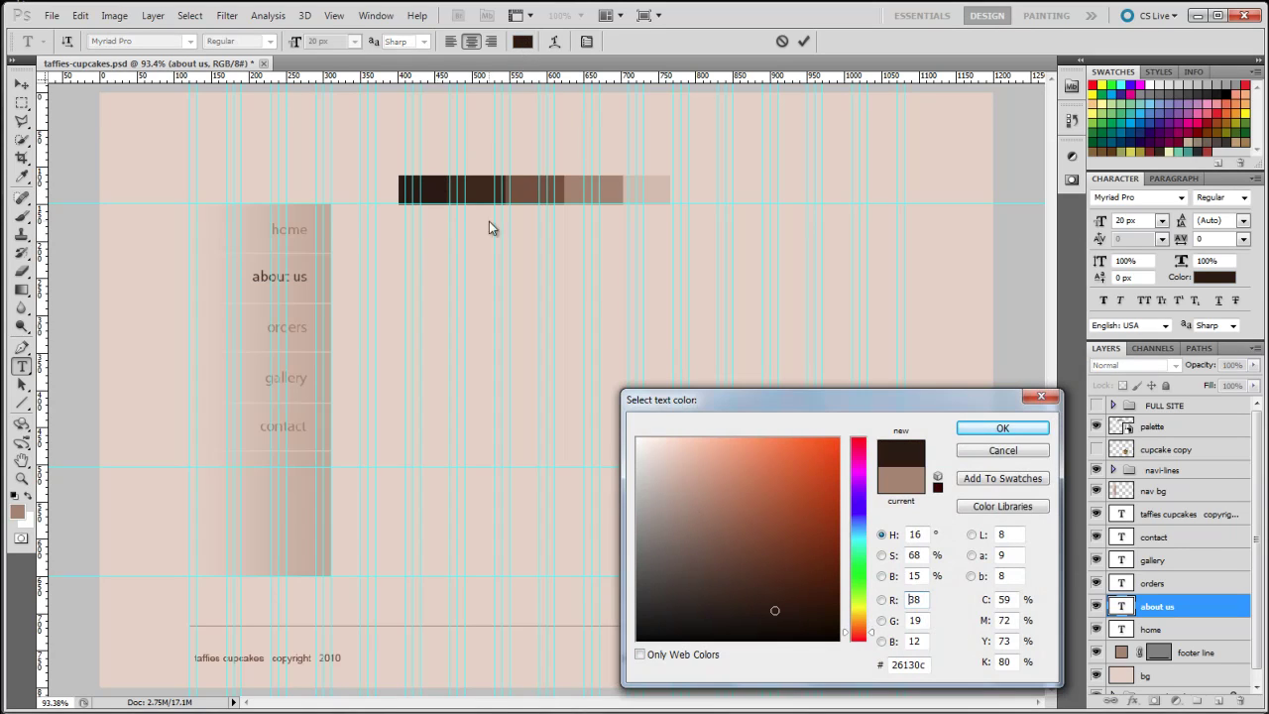
click(1003, 427)
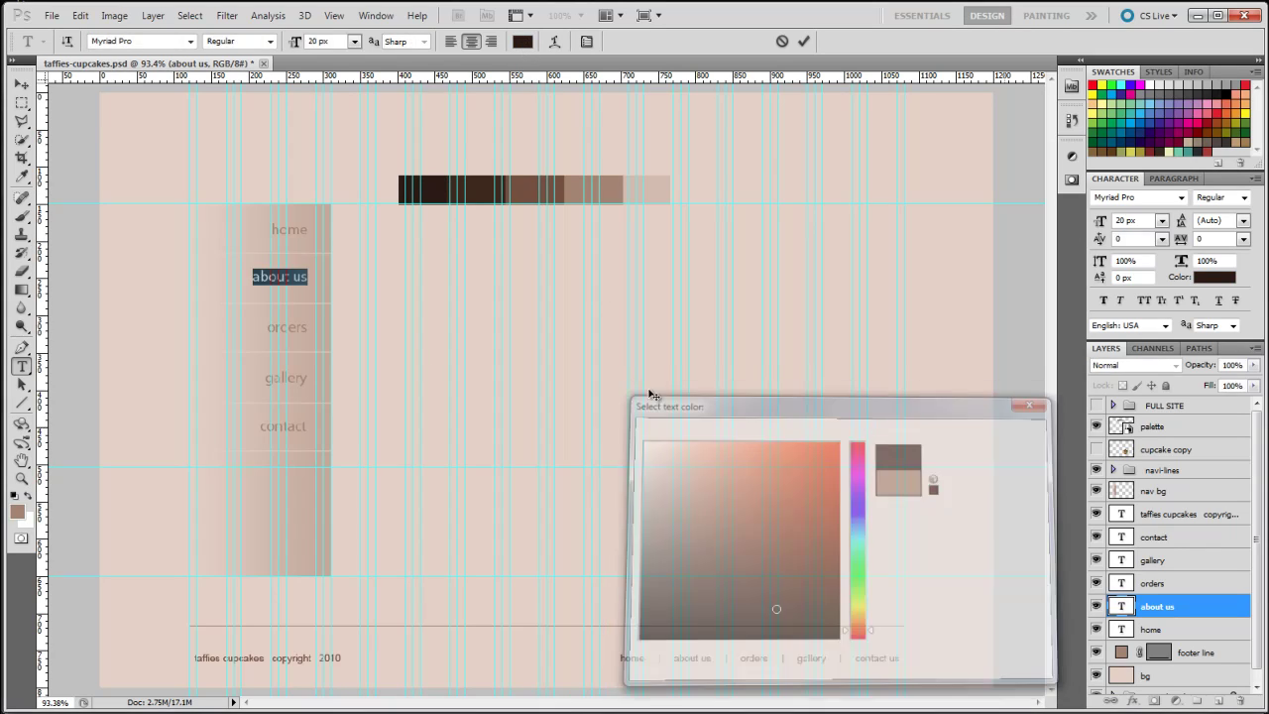
click(21, 86)
click(21, 367)
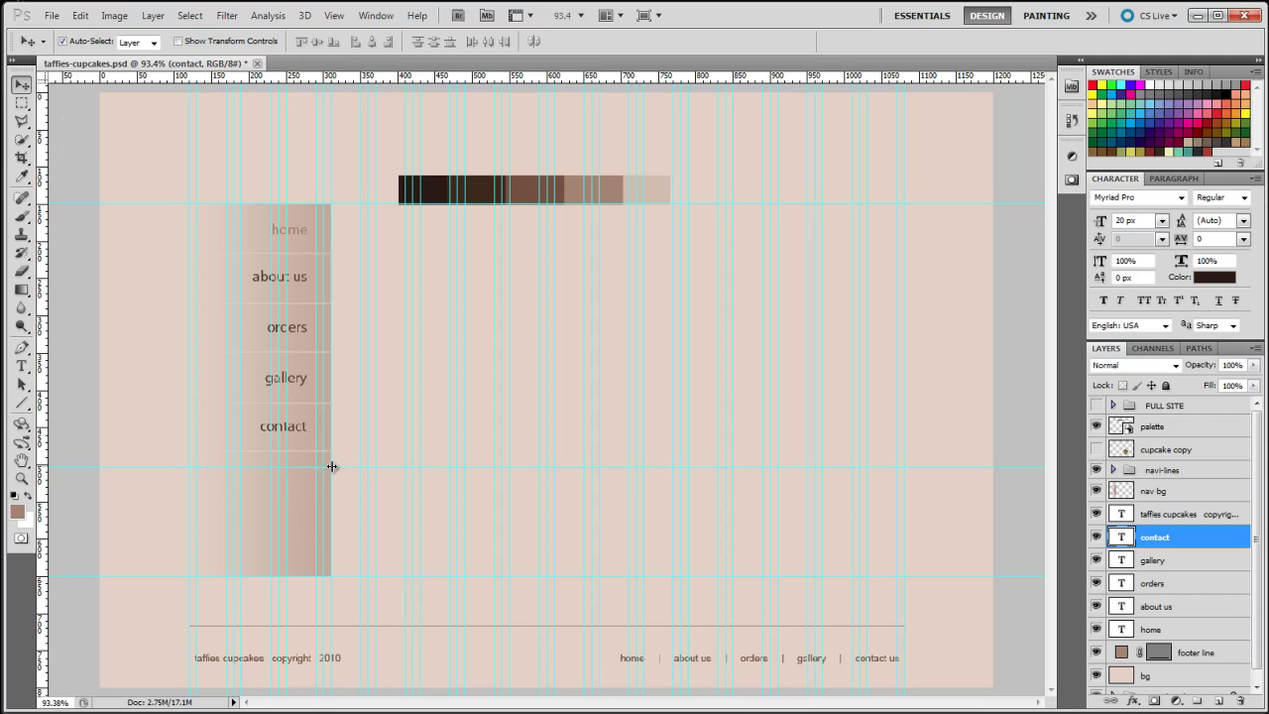
Type 'Taffies cupcakes', the street address and the telephone number as three lines below the links
key(t)
click(209, 481)
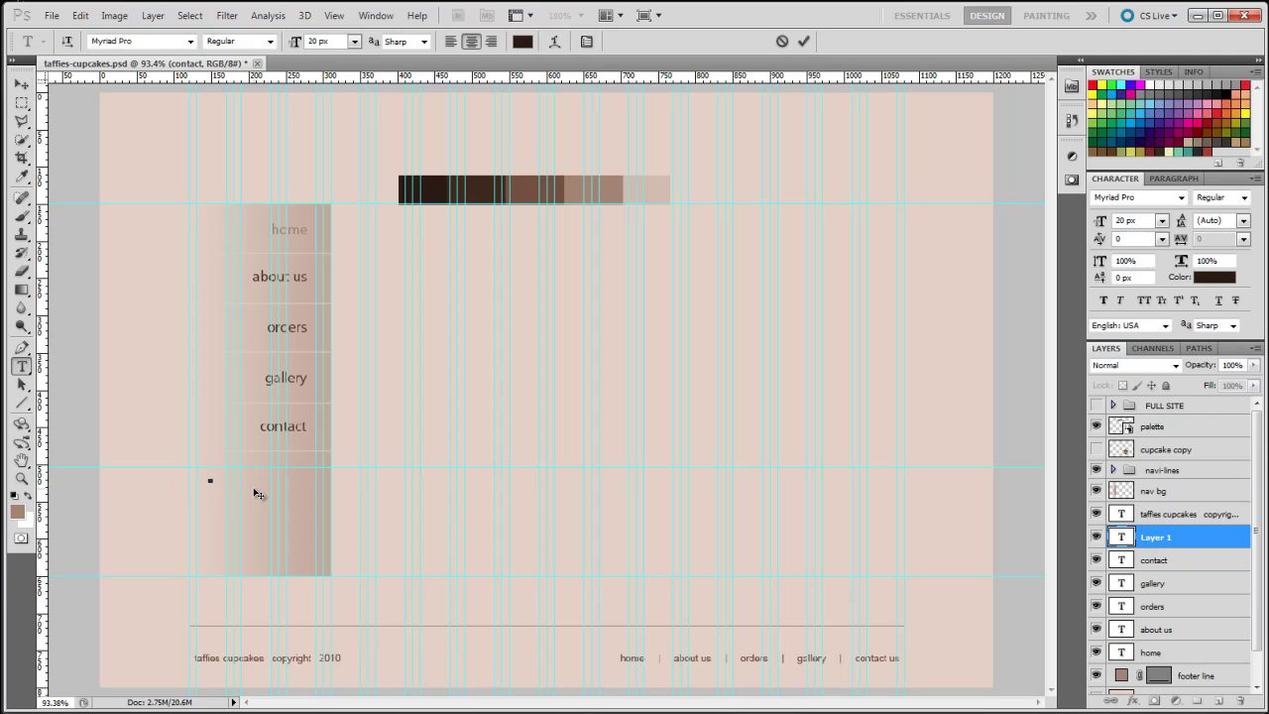
text(Taffies cupcakes)
key(Return)
text(111 x drive road milton key)
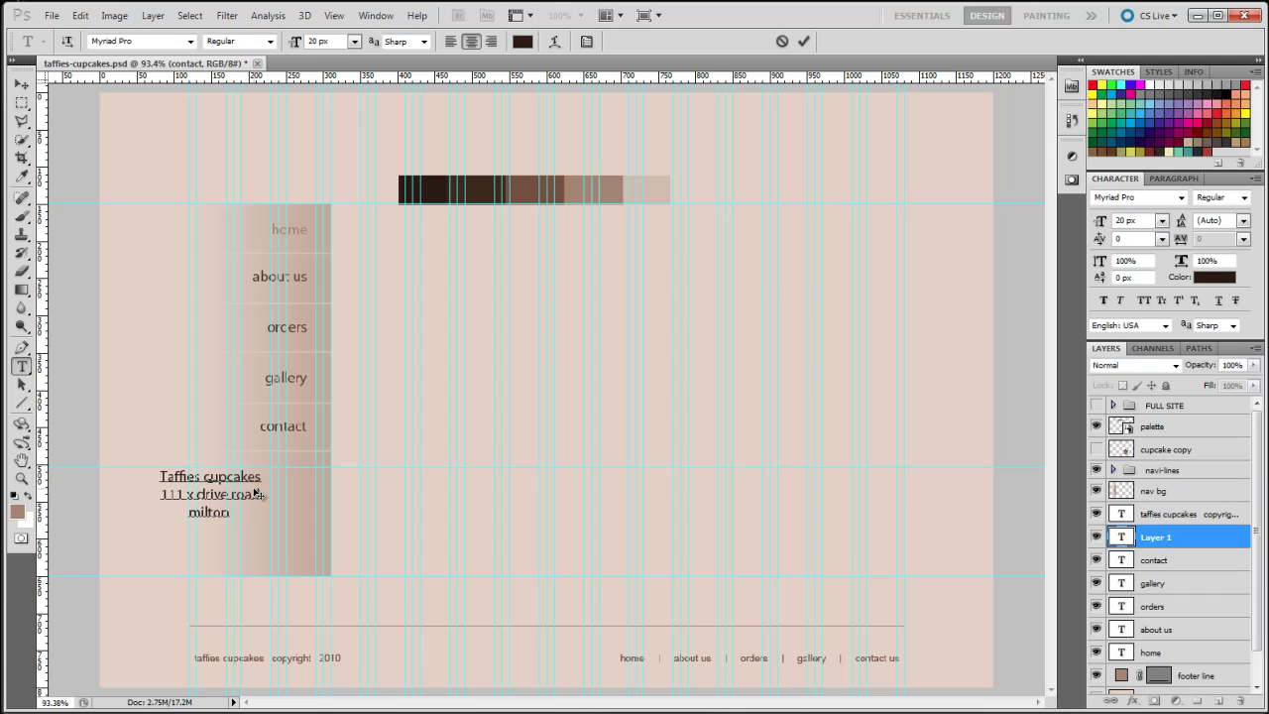
text(nes l)
text(u)
text(7)
text( buy)
key(Return)
text(telephone:)
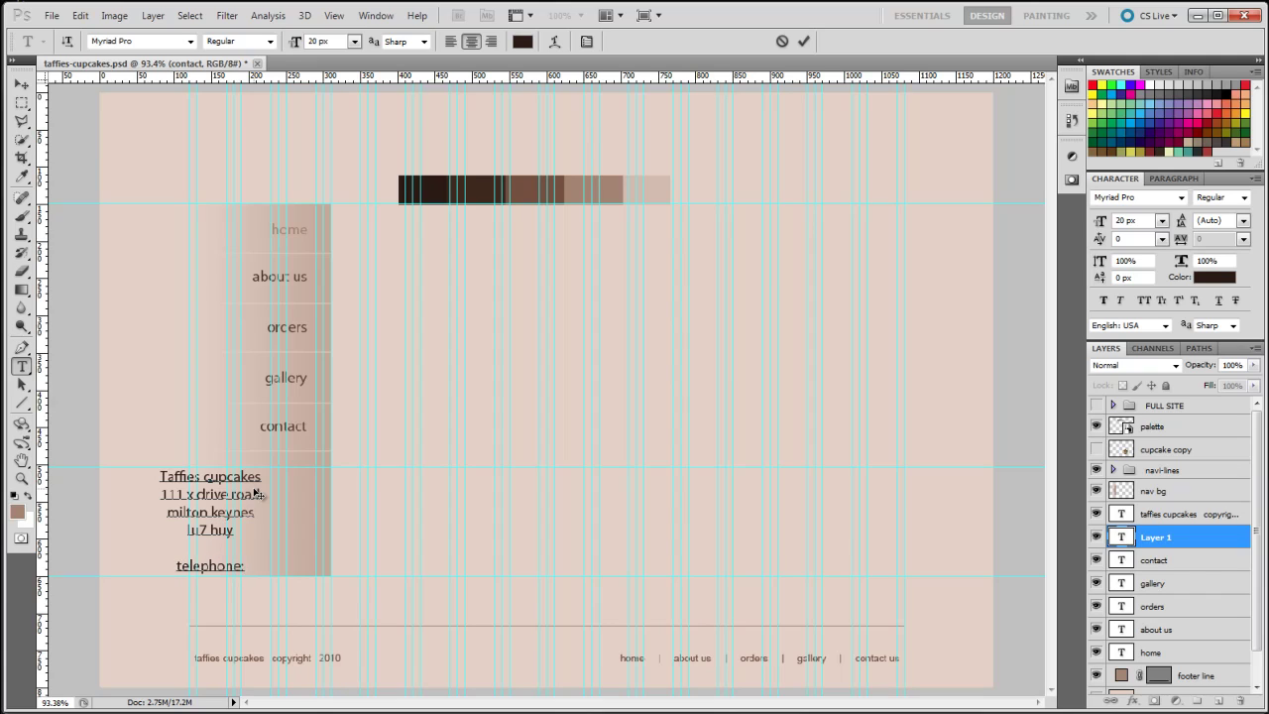
Set the address block to 14 px, right-align it and nudge it right
drag(305, 581, 109, 490)
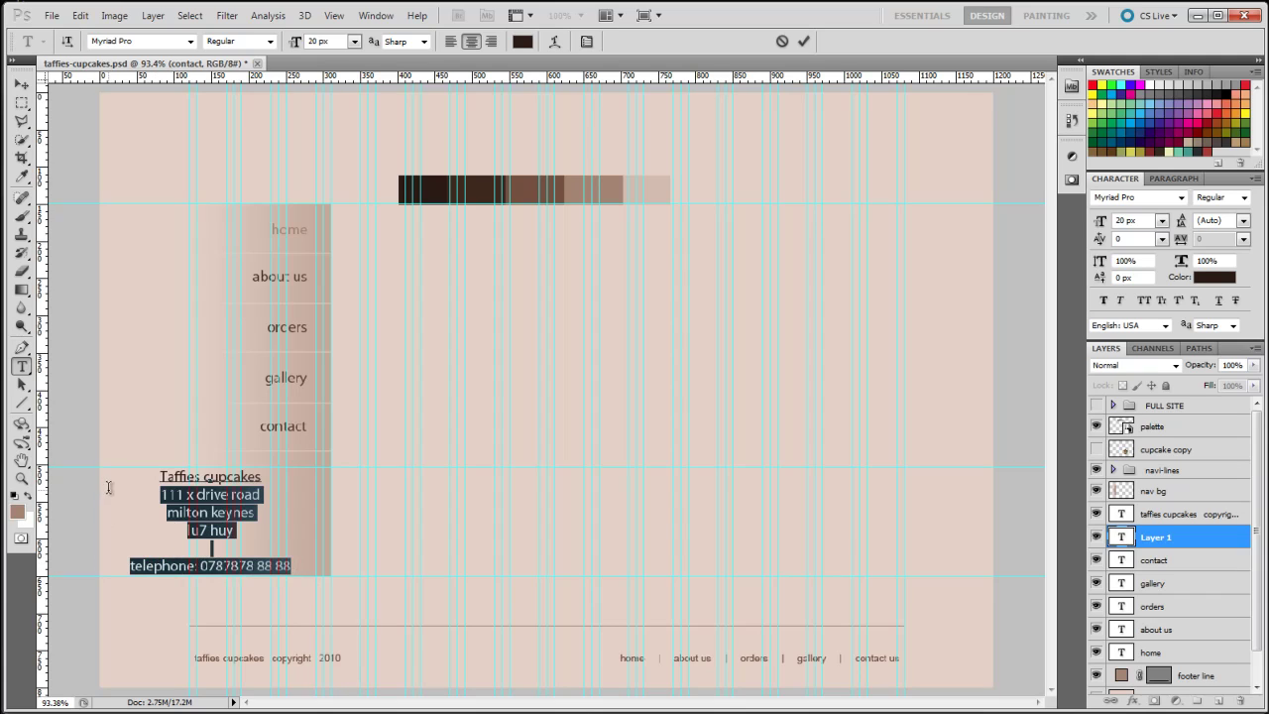
drag(301, 46, 296, 46)
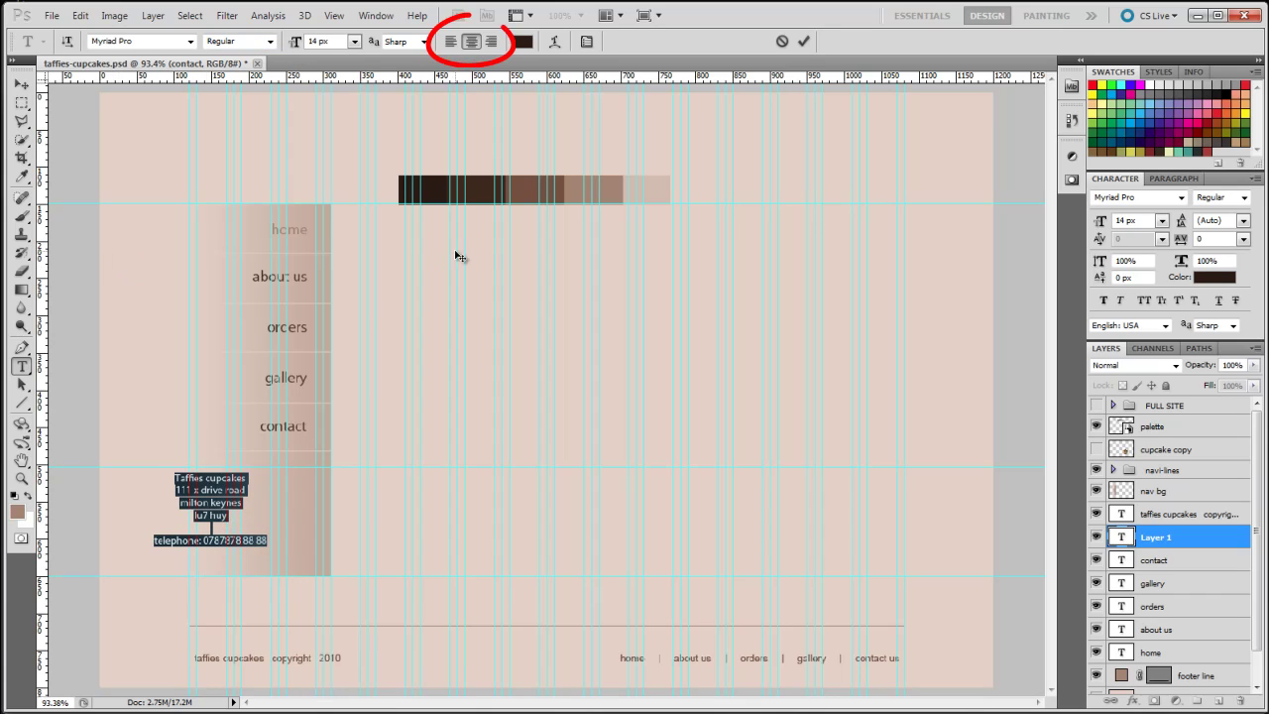
click(491, 42)
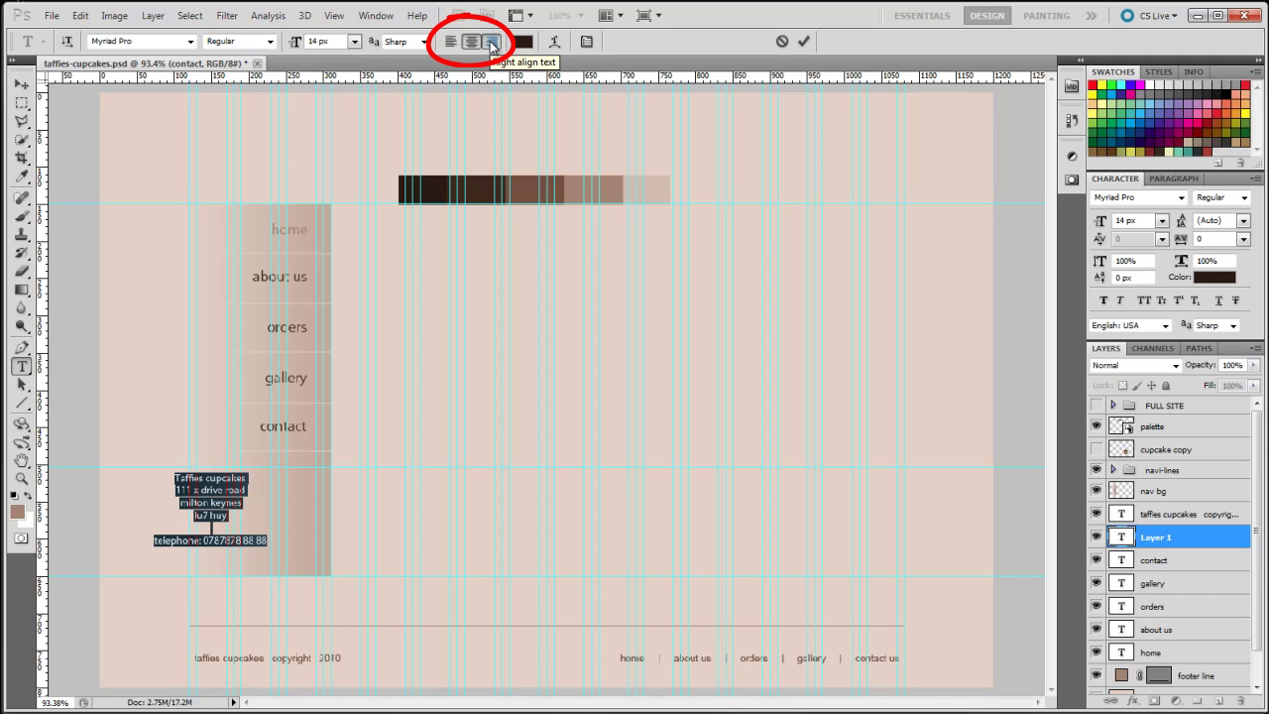
click(23, 86)
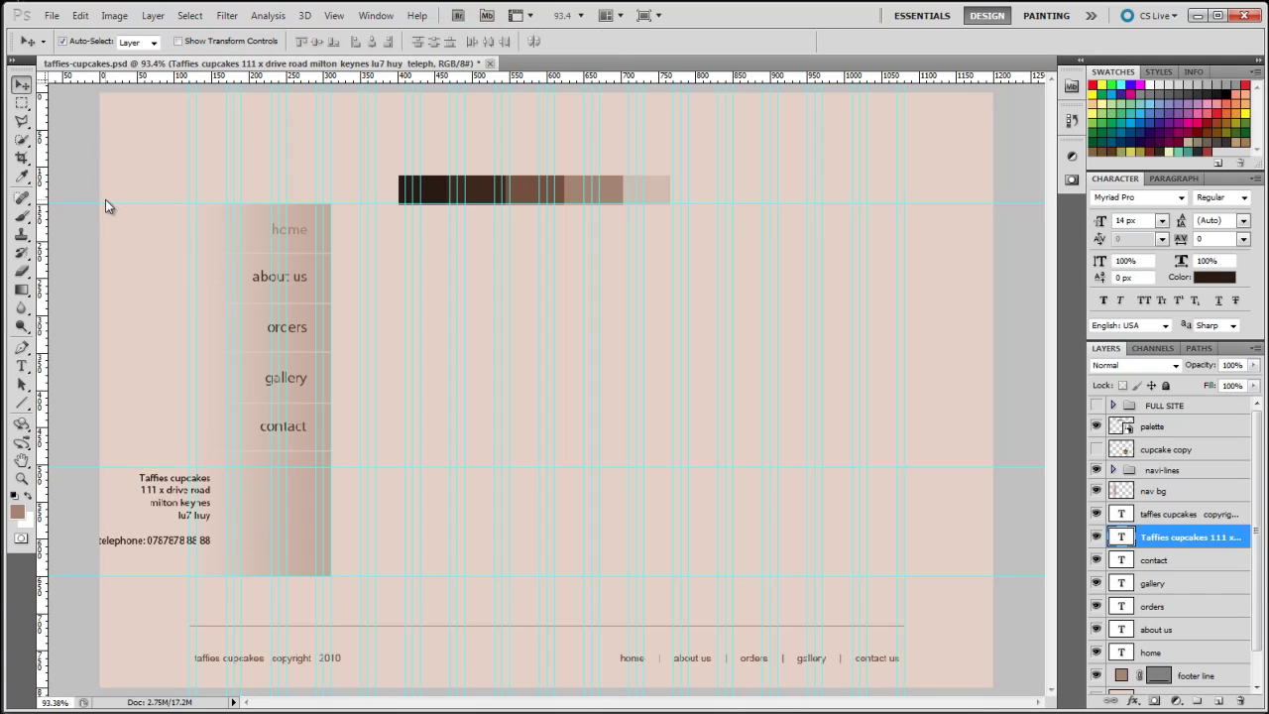
key(Right)
key(Right)
key(Right)
key(Right)
key(Right)
key(Right)
key(Right)
key(Right)
key(Right)
key(Right)
key(Right)
key(Right)
key(Right)
key(Right)
key(Right)
key(Right)
key(Right)
key(Right)
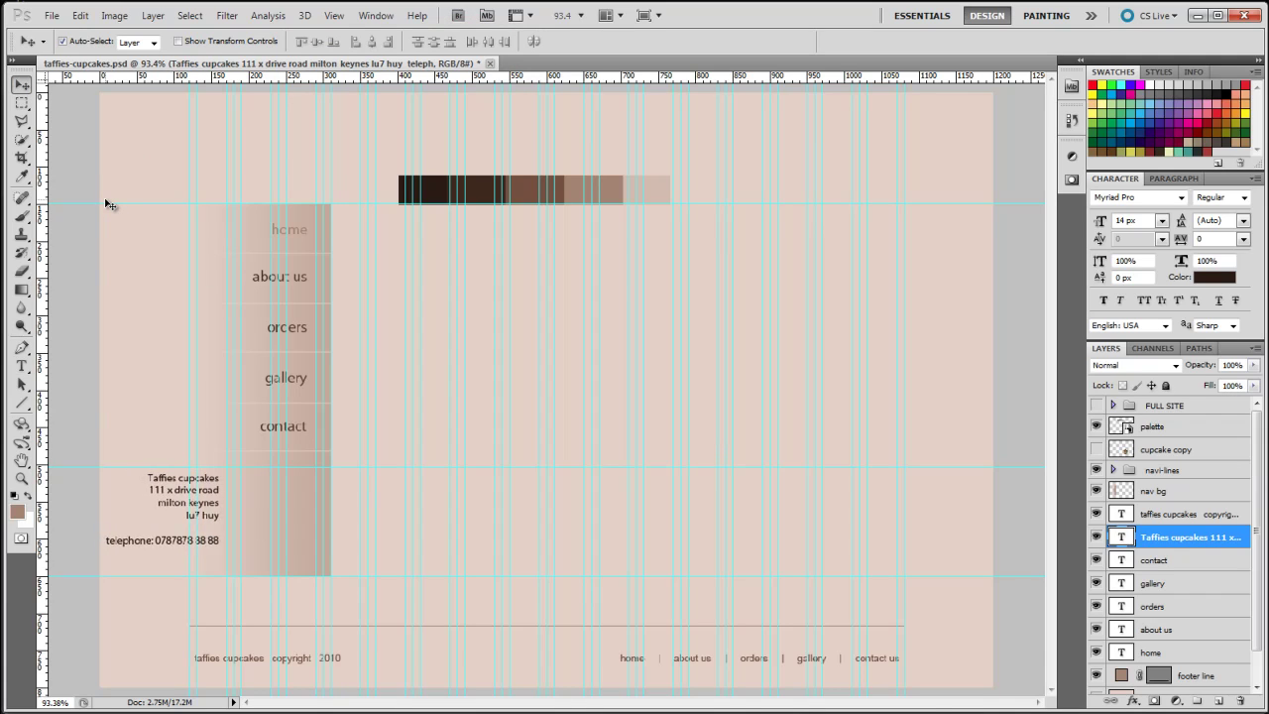
key(Right)
key(Right)
key(Right)
key(Right)
key(Right)
key(Right)
key(Right)
key(Right)
key(Right)
key(Right)
key(Right)
key(Right)
key(Right)
key(Right)
key(Right)
key(Right)
key(Right)
key(Right)
key(Right)
key(Right)
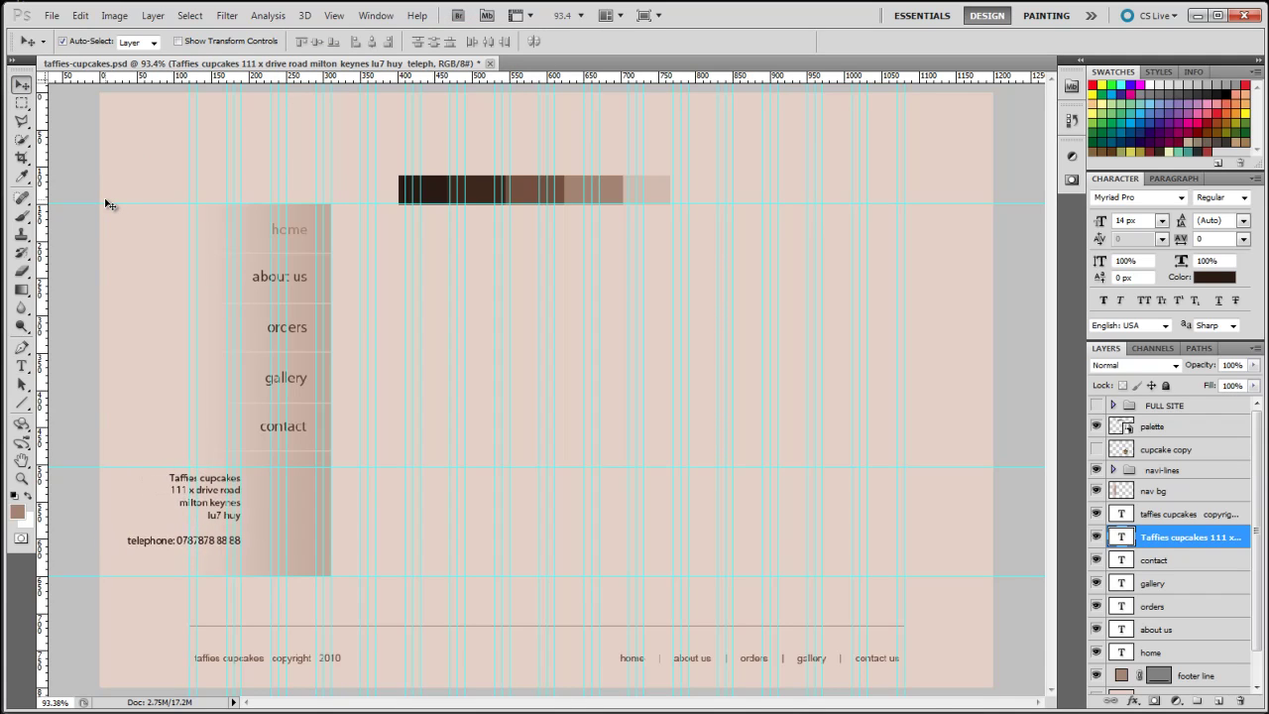